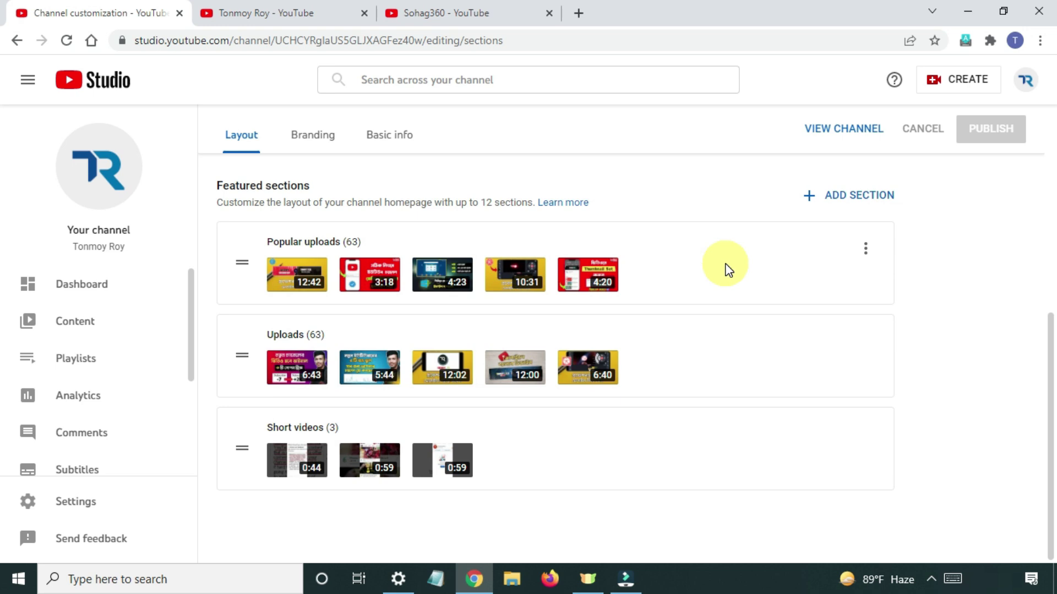
Examine the Popular uploads, Uploads and Shorts sections on the channel's public home page, pausing the featured video.
left_click(271, 12)
left_click(141, 383)
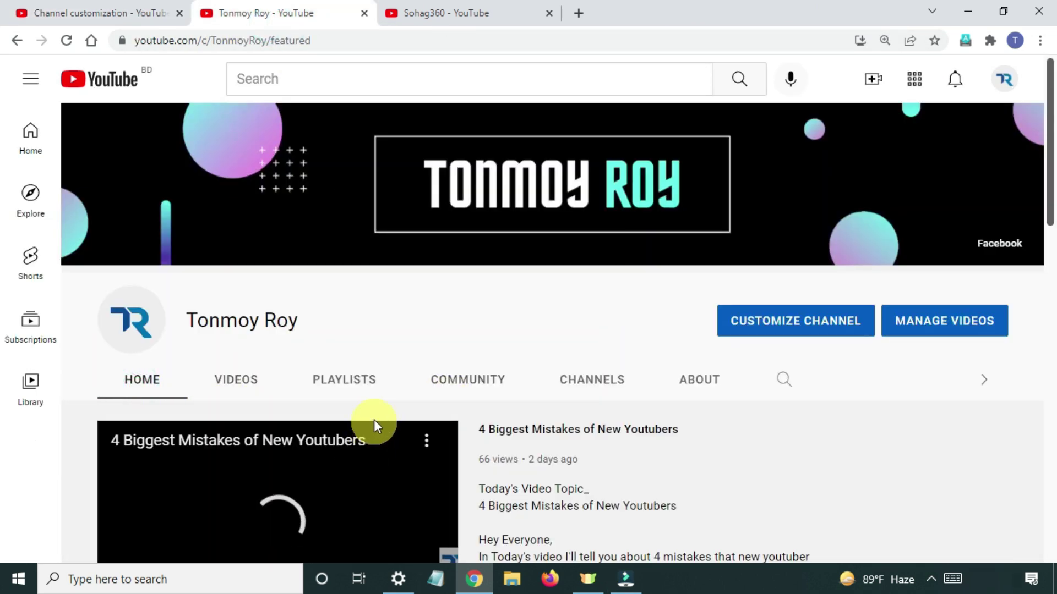
scroll(373, 421, "down", 3)
scroll(352, 410, "down", 3)
scroll(337, 396, "up", 2)
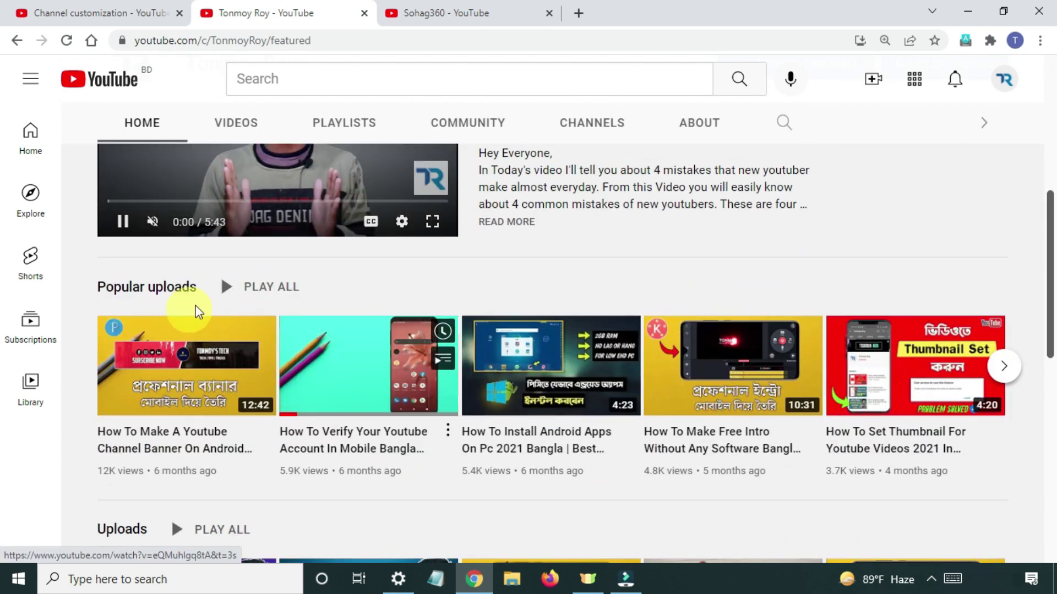
left_click(120, 222)
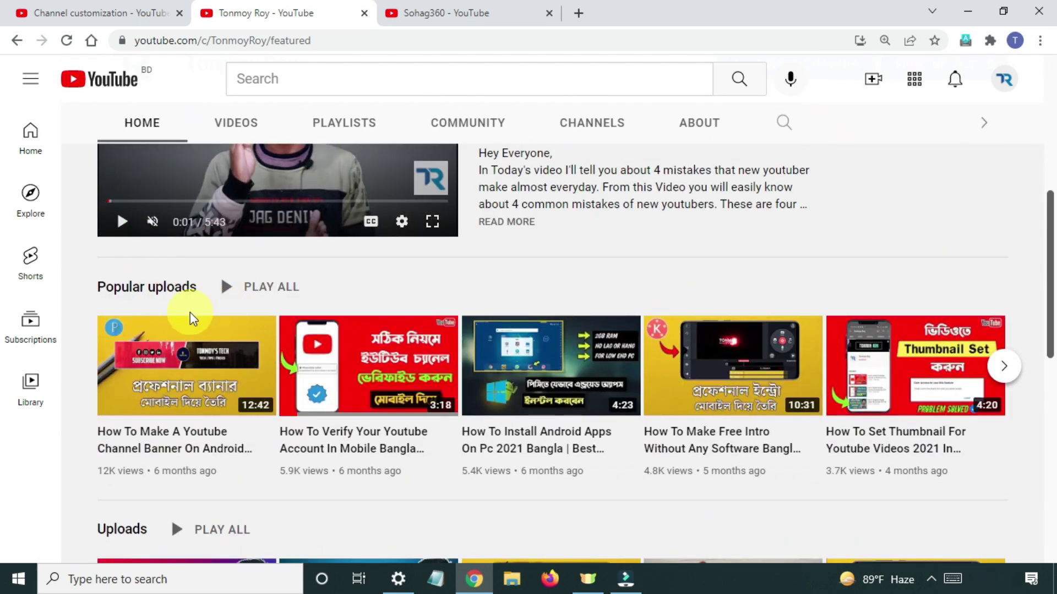
scroll(187, 312, "down", 4)
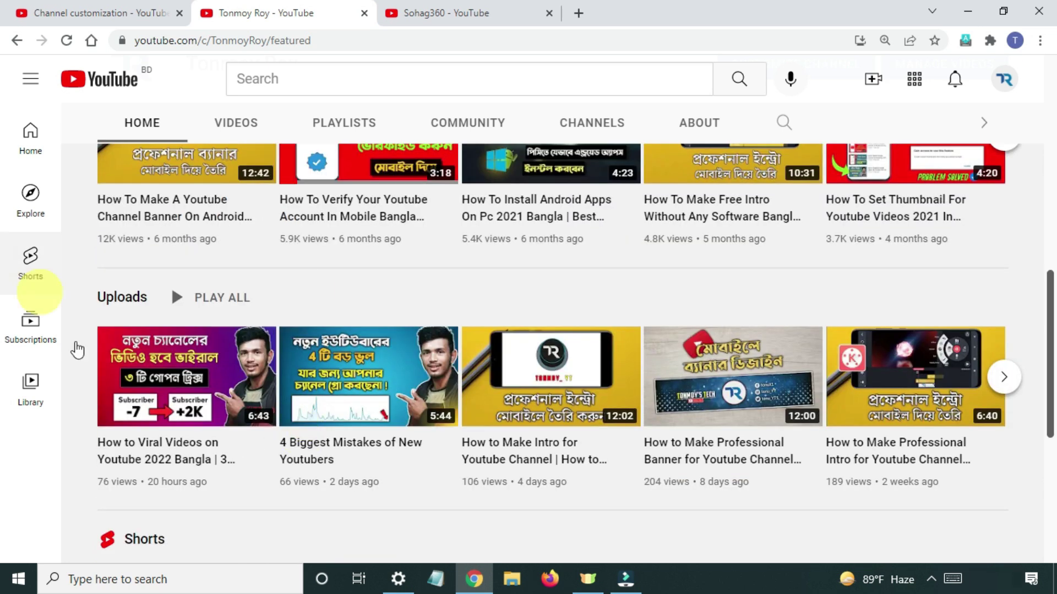
scroll(144, 347, "down", 5)
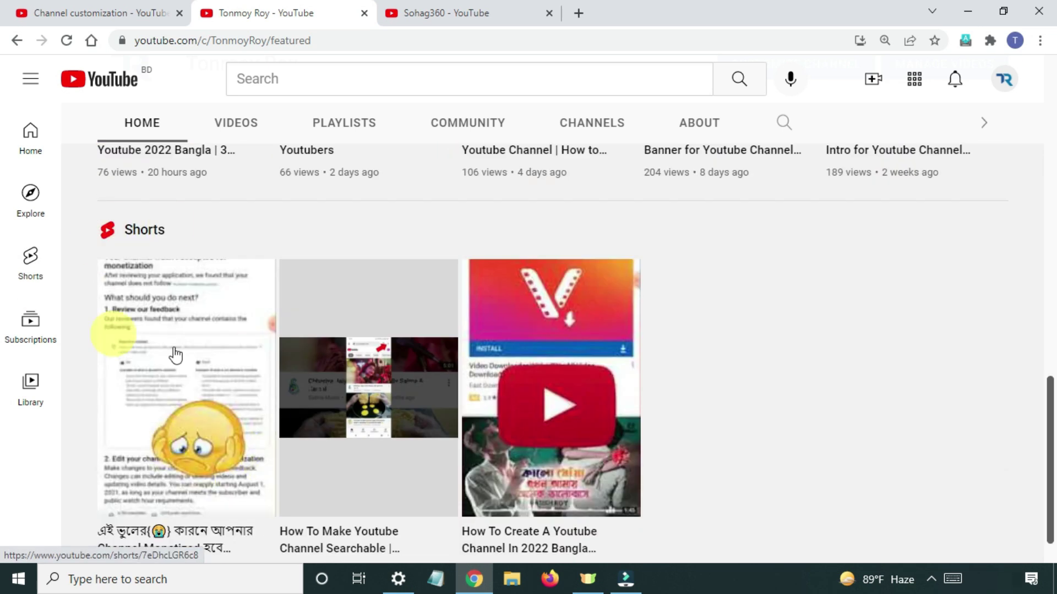
scroll(176, 264, "up", 8)
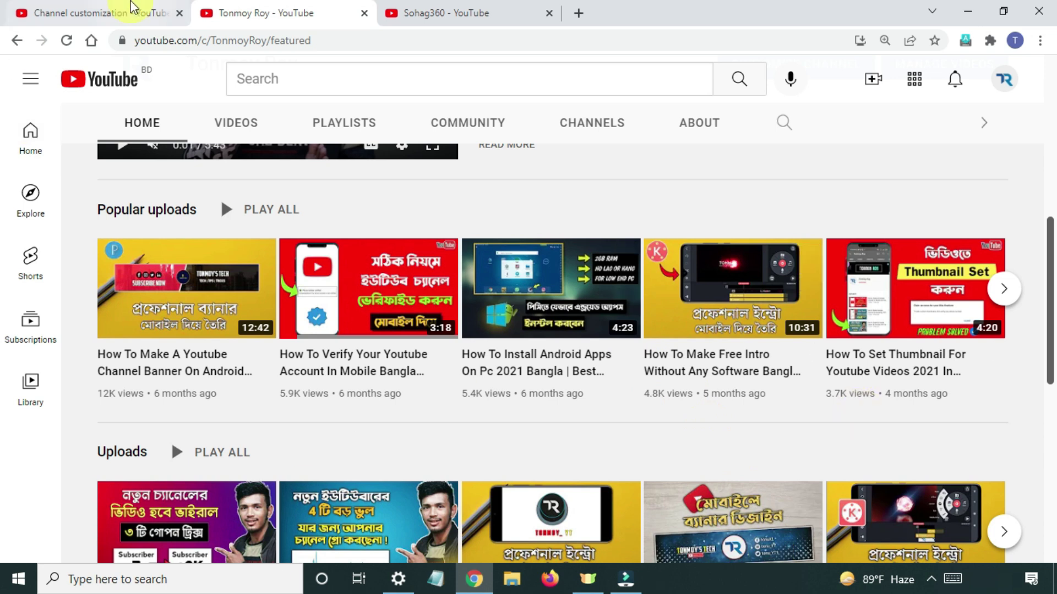
Return to channel customization and review the featured video for returning subscribers and the featured sections in the layout settings.
left_click(118, 14)
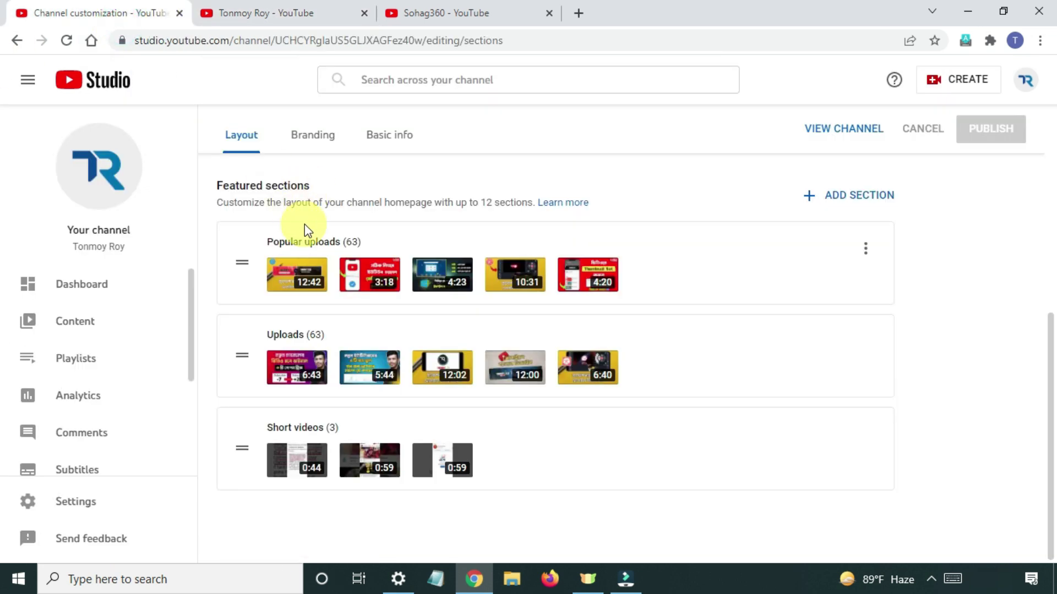
scroll(573, 419, "up", 6)
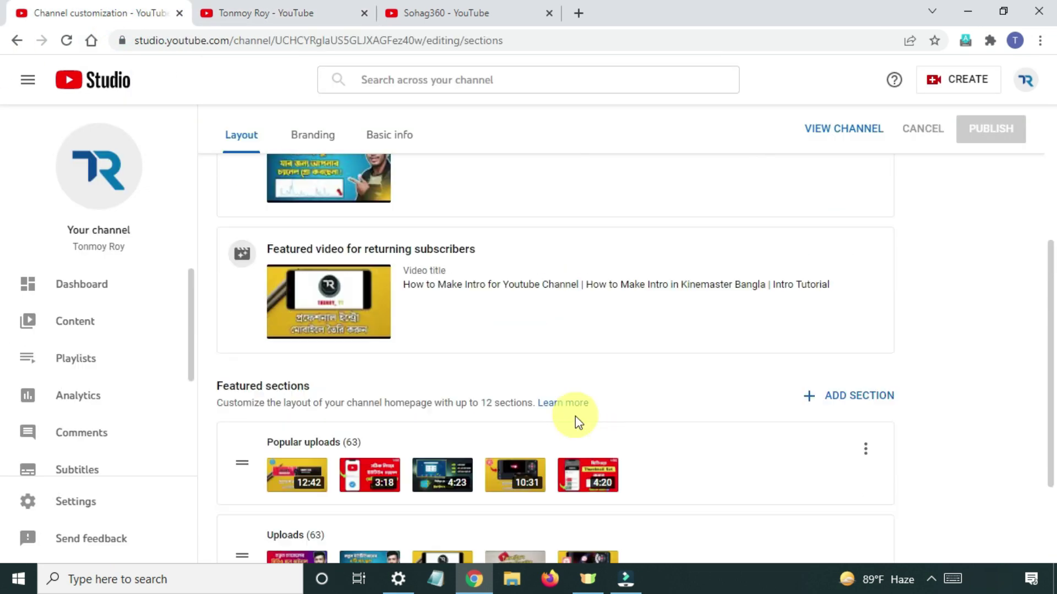
scroll(606, 435, "down", 5)
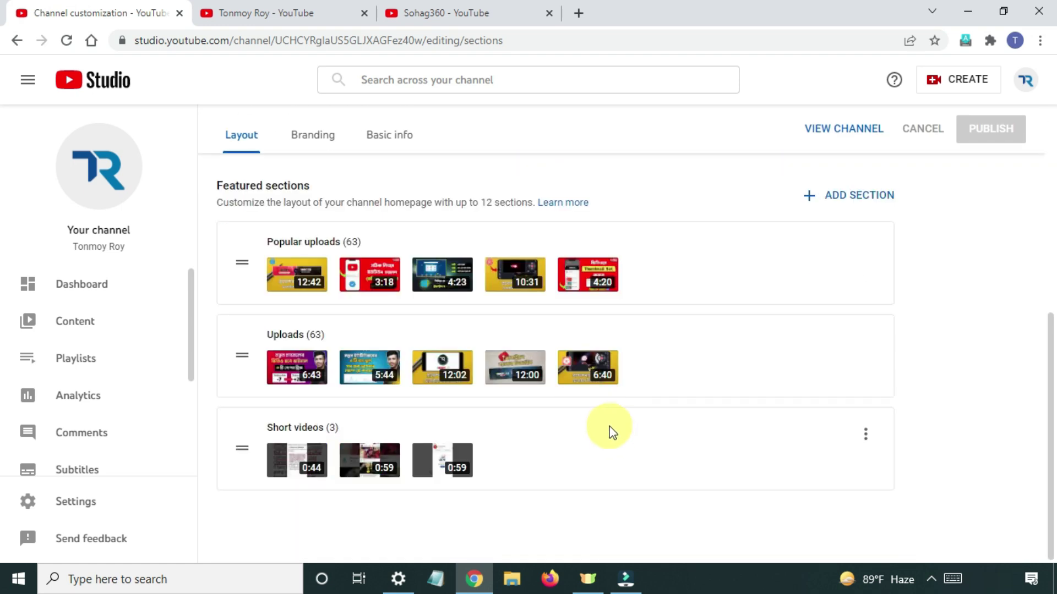
Review the picture, banner image and video watermark in the channel's branding settings.
left_click(315, 145)
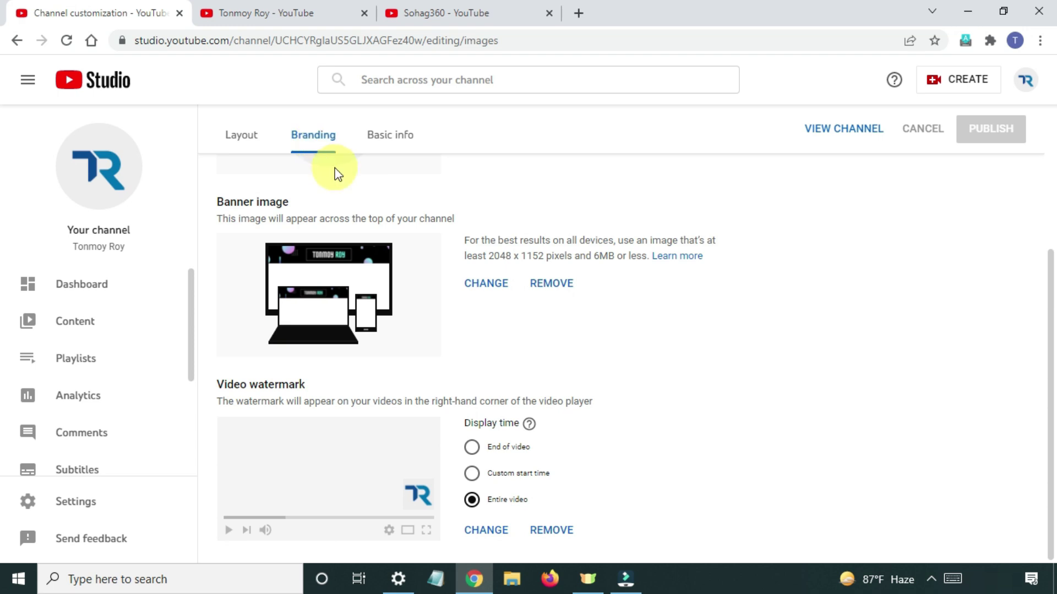
scroll(361, 266, "up", 4)
scroll(349, 341, "down", 4)
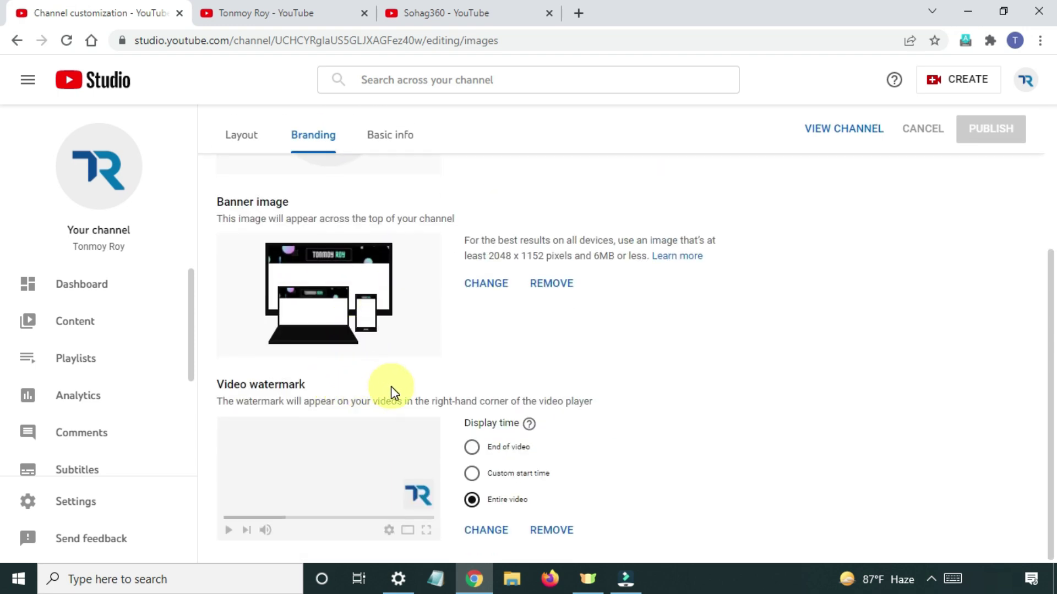
scroll(391, 385, "up", 4)
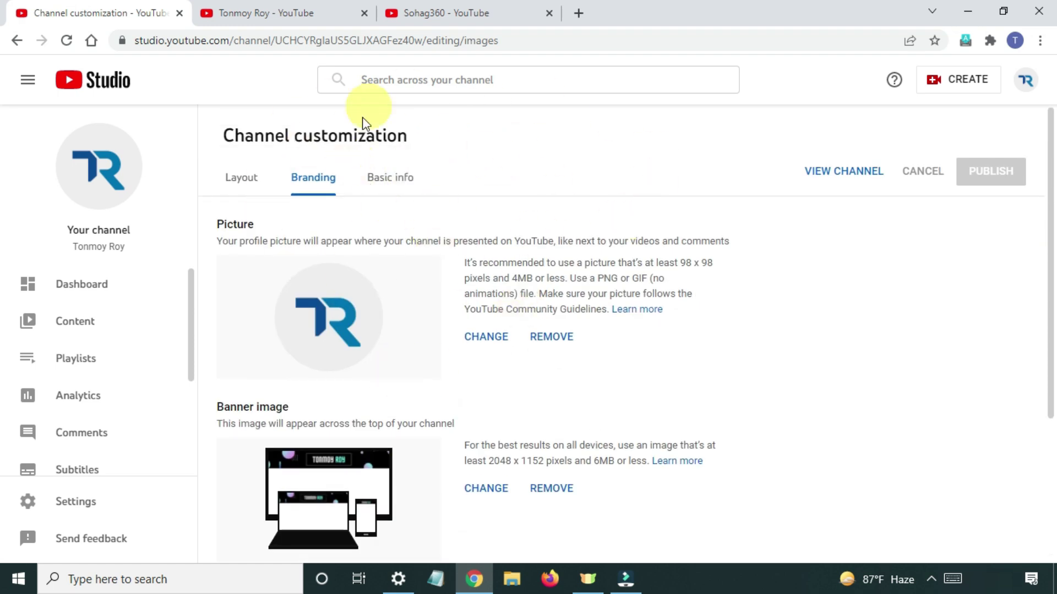
Review the channel's basic info, from the description and URLs down to the links and contact email.
left_click(389, 180)
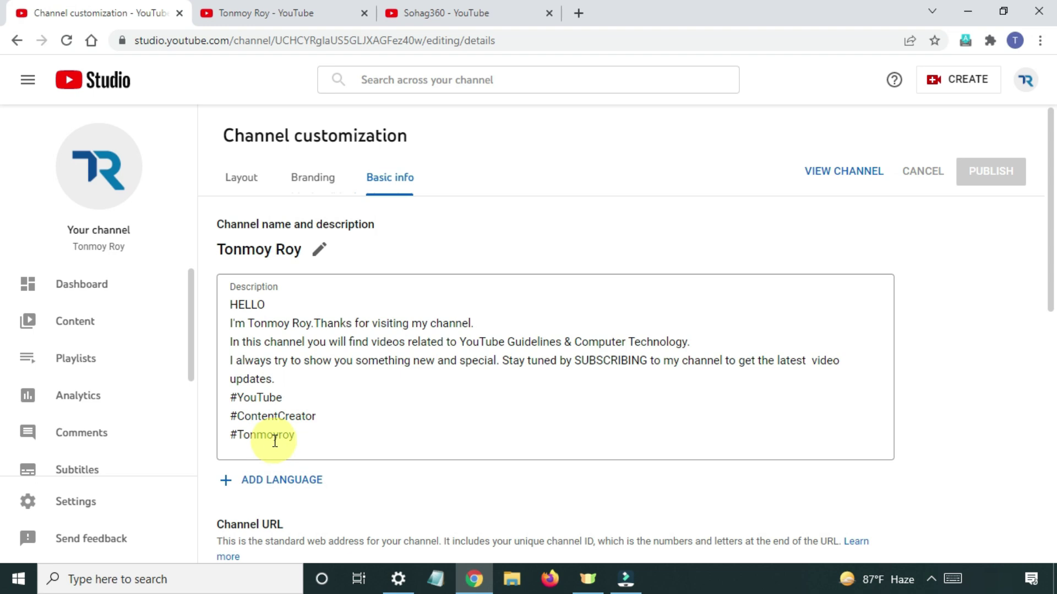
scroll(265, 433, "down", 9)
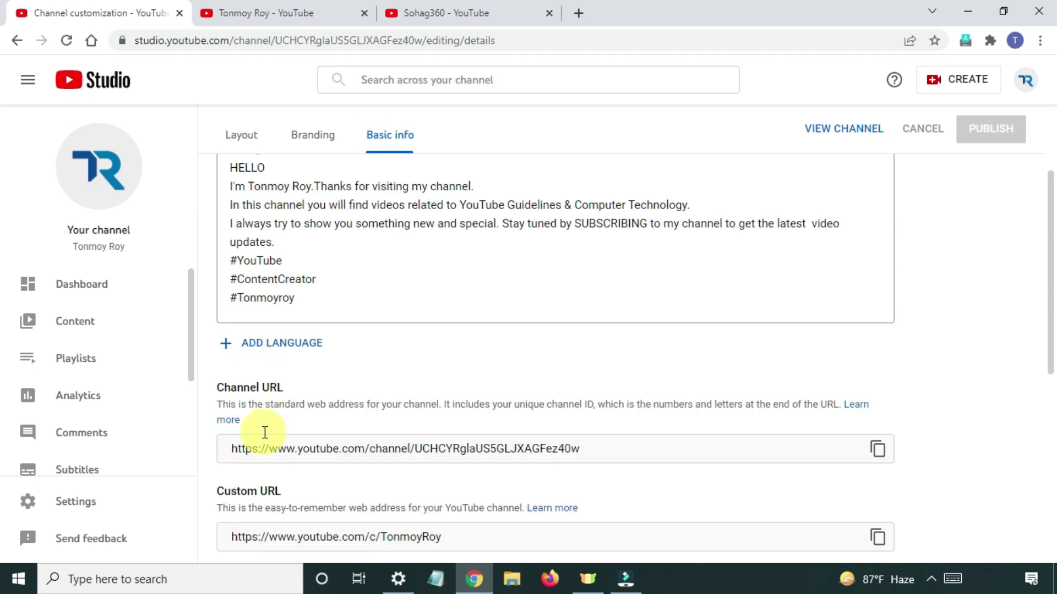
scroll(273, 449, "up", 6)
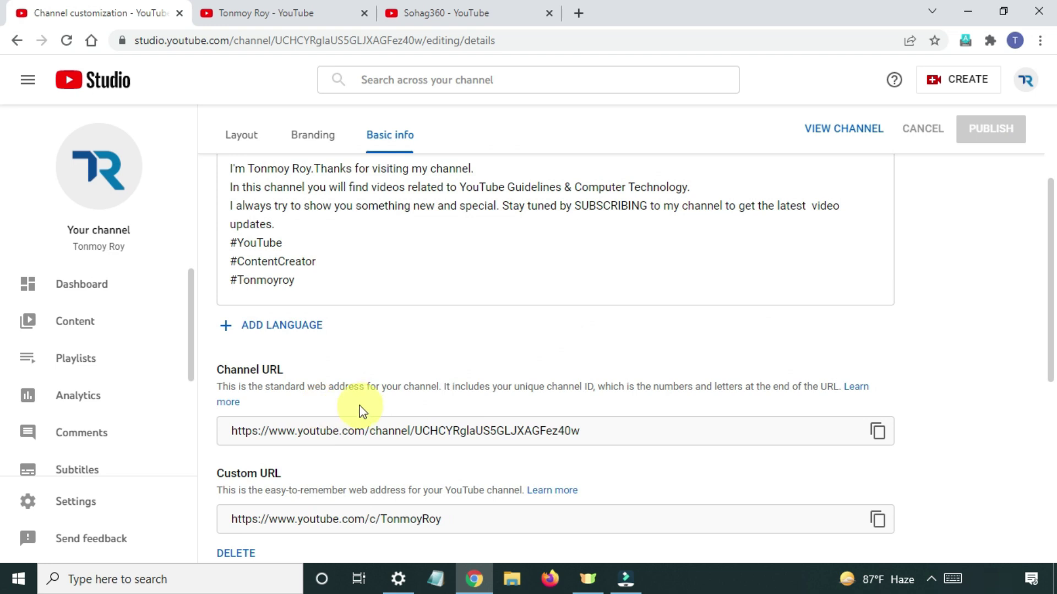
scroll(330, 374, "down", 2)
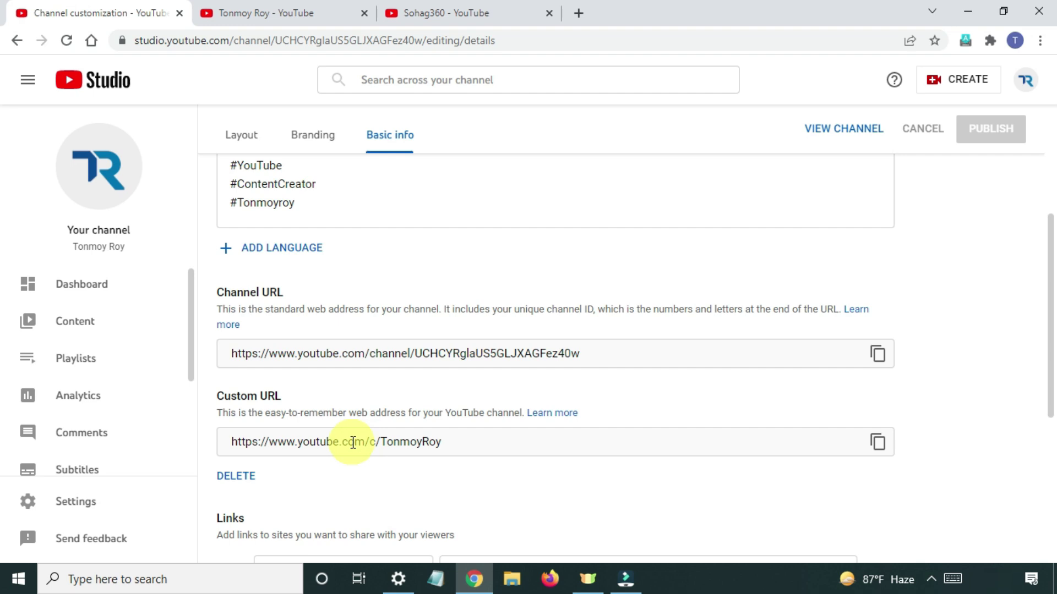
scroll(354, 442, "down", 5)
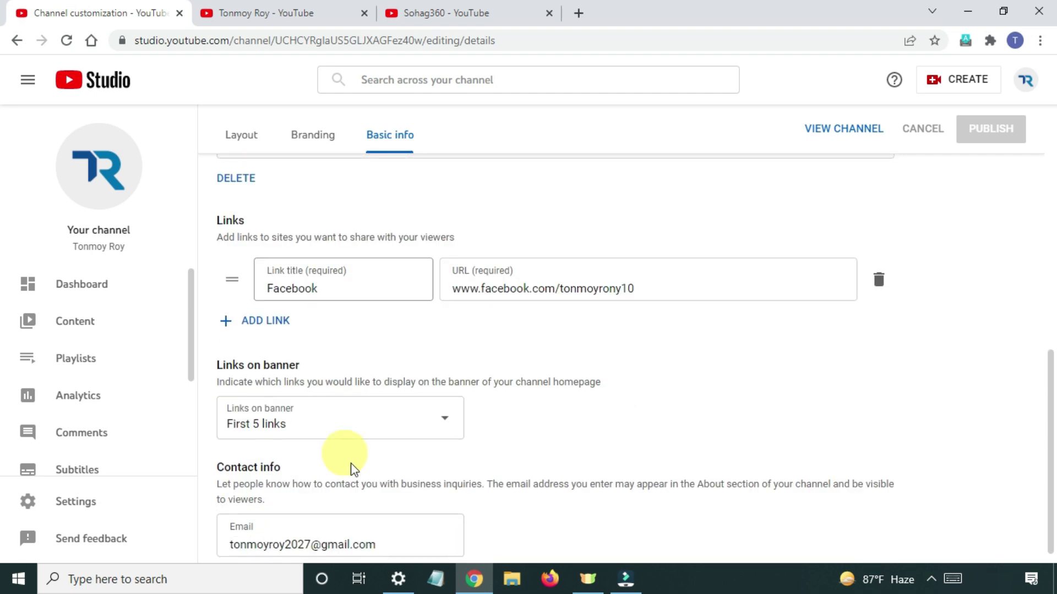
scroll(374, 391, "up", 3)
scroll(316, 365, "down", 3)
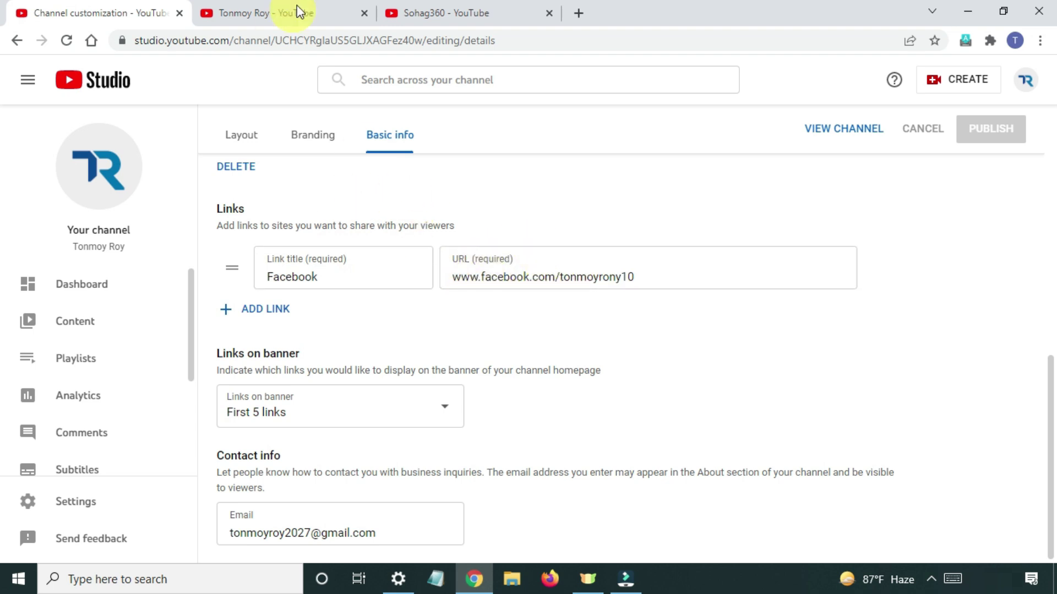
Open the About section of the public channel page and examine its description, details and links.
left_click(278, 23)
scroll(633, 407, "down", 3)
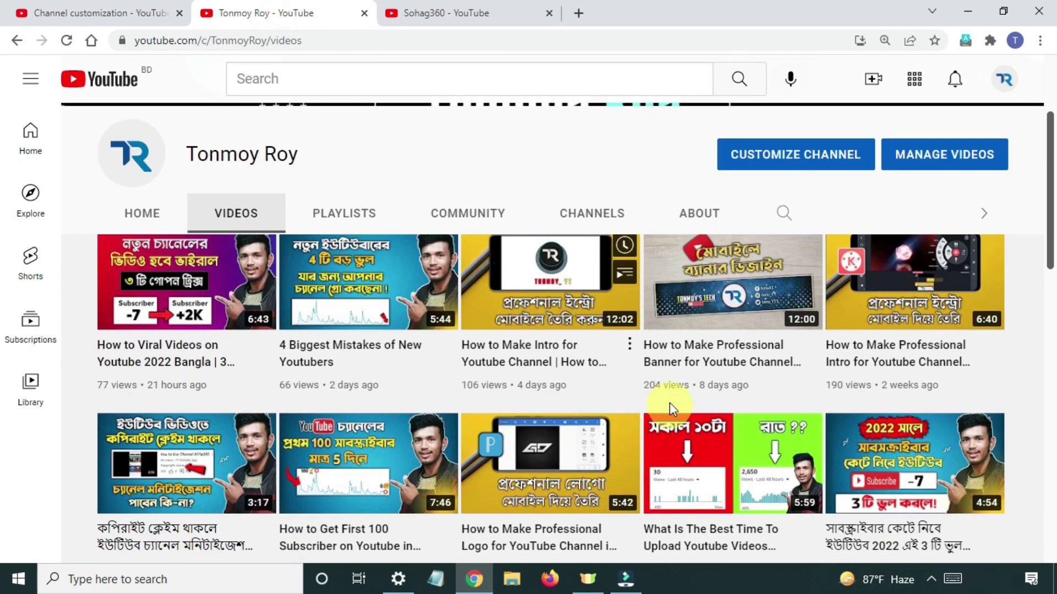
left_click(696, 226)
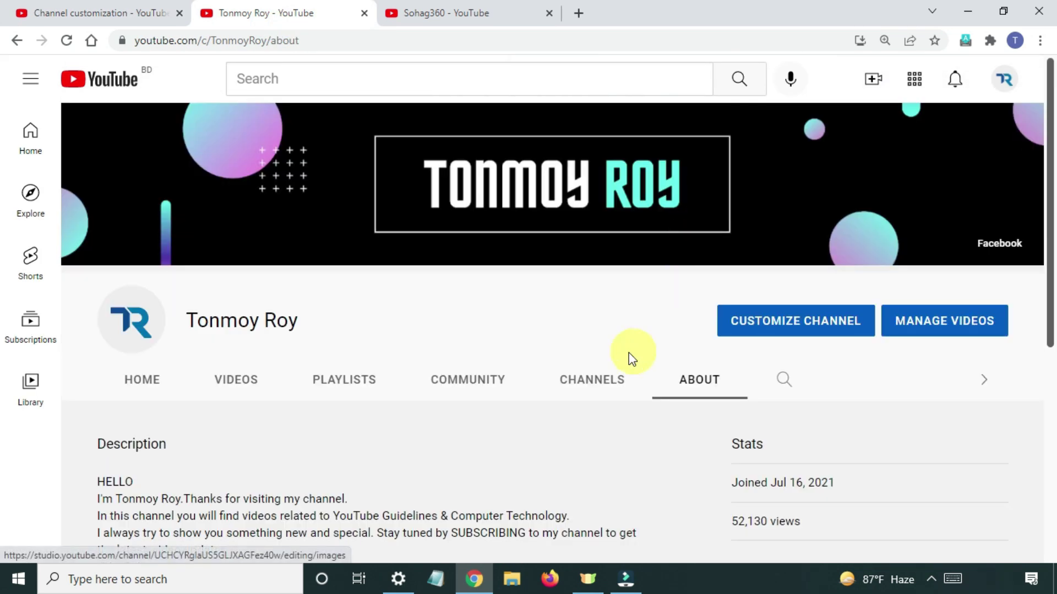
scroll(580, 381, "down", 5)
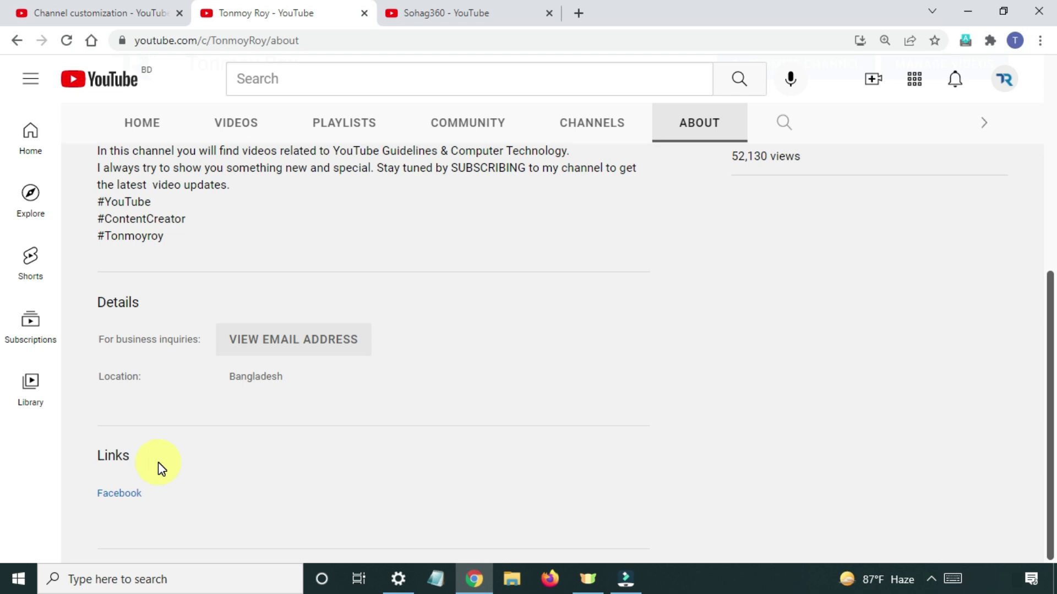
Add a second channel link in the basic info, titled Instagram, with the Instagram profile URL.
left_click(98, 13)
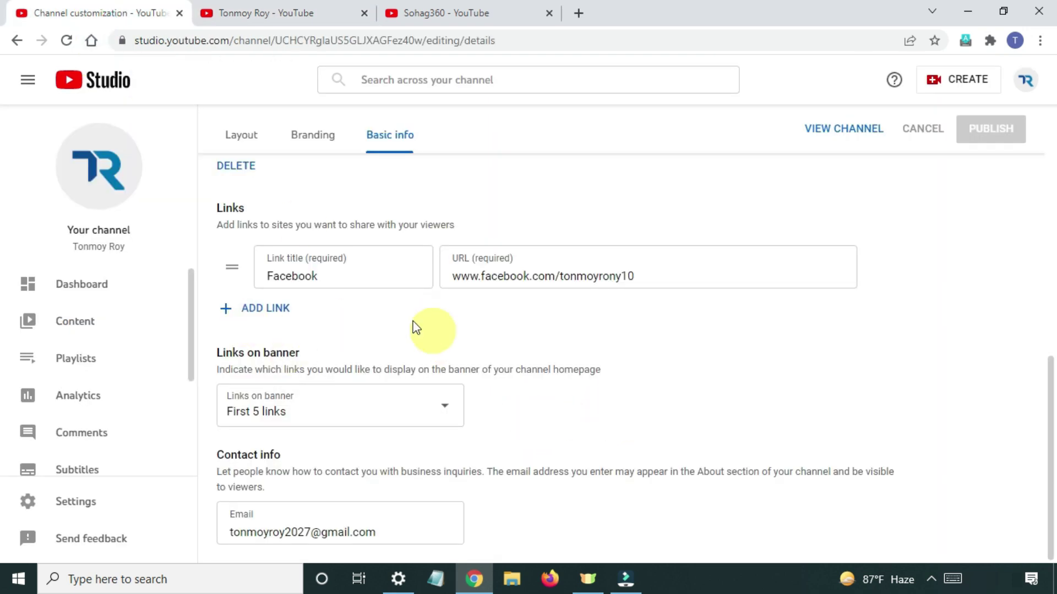
left_click(278, 311)
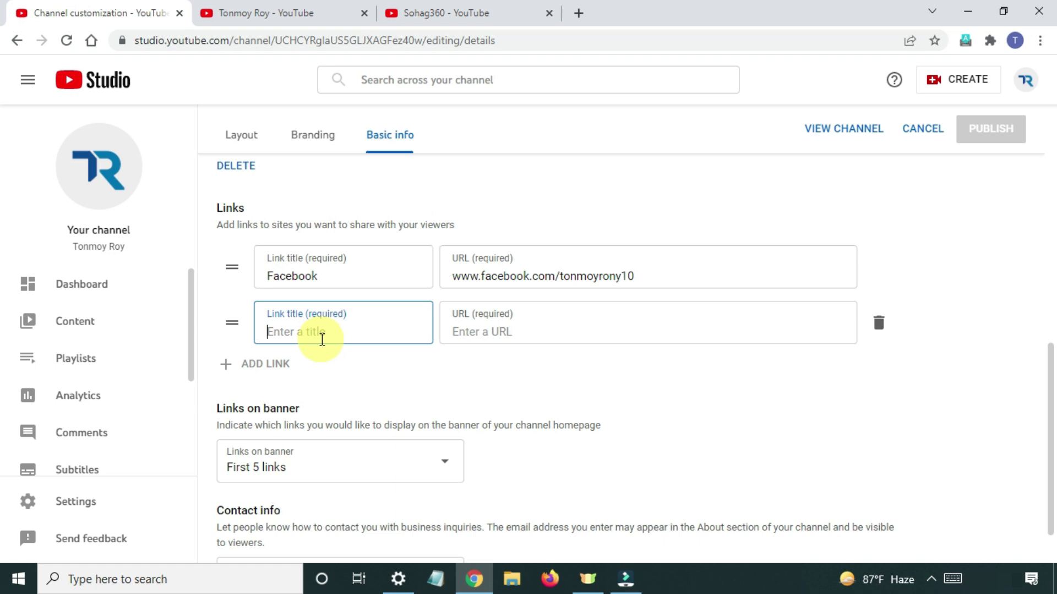
type("Instagram")
left_click(475, 333)
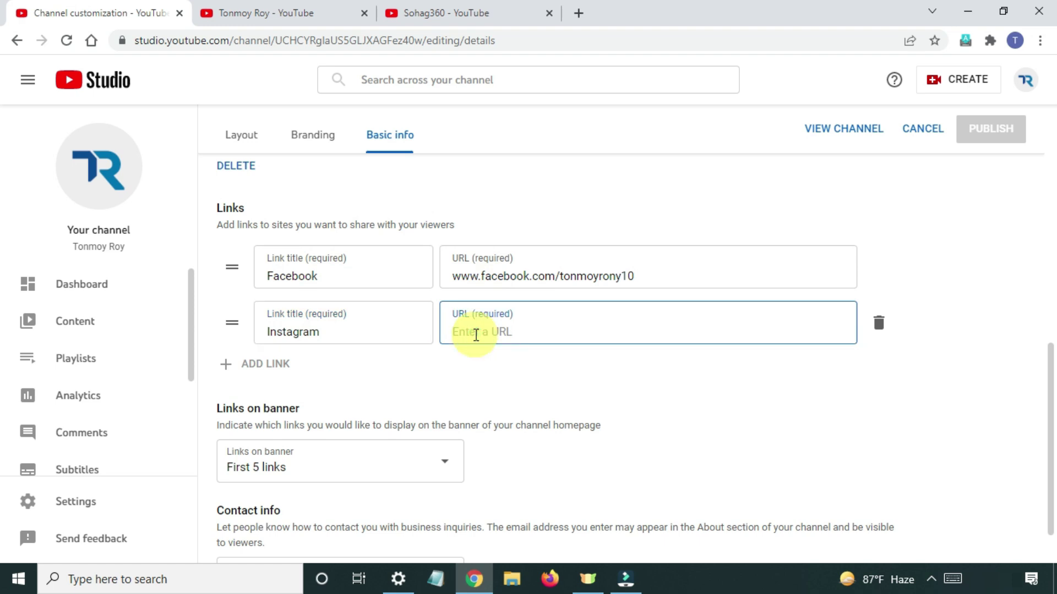
type("www.instagram.com/tonmoyroy10")
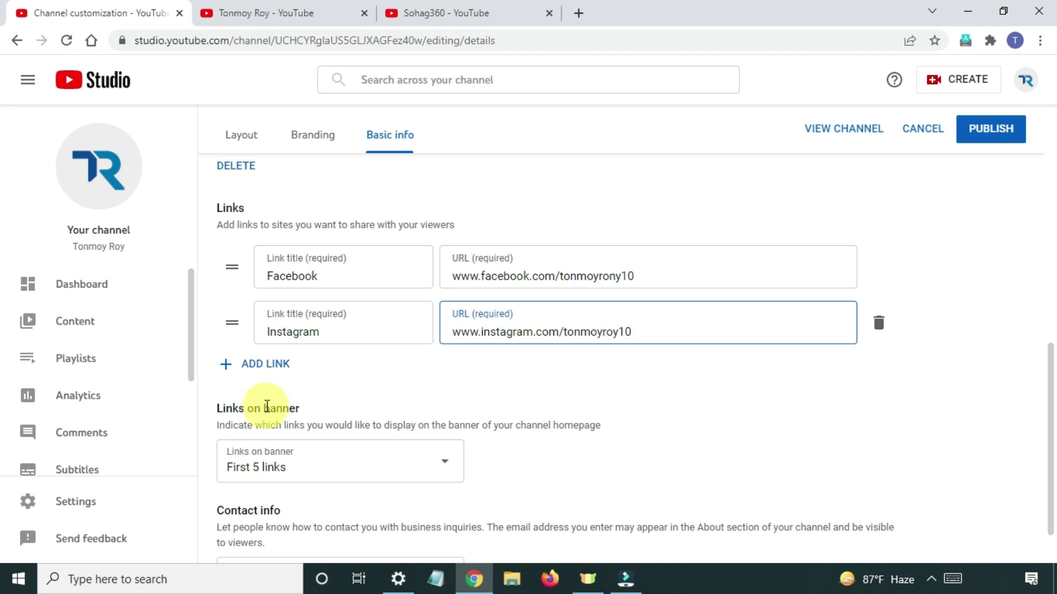
Check where links appear on the public channel banner, and review the Links on banner setting in the basic info.
left_click(280, 17)
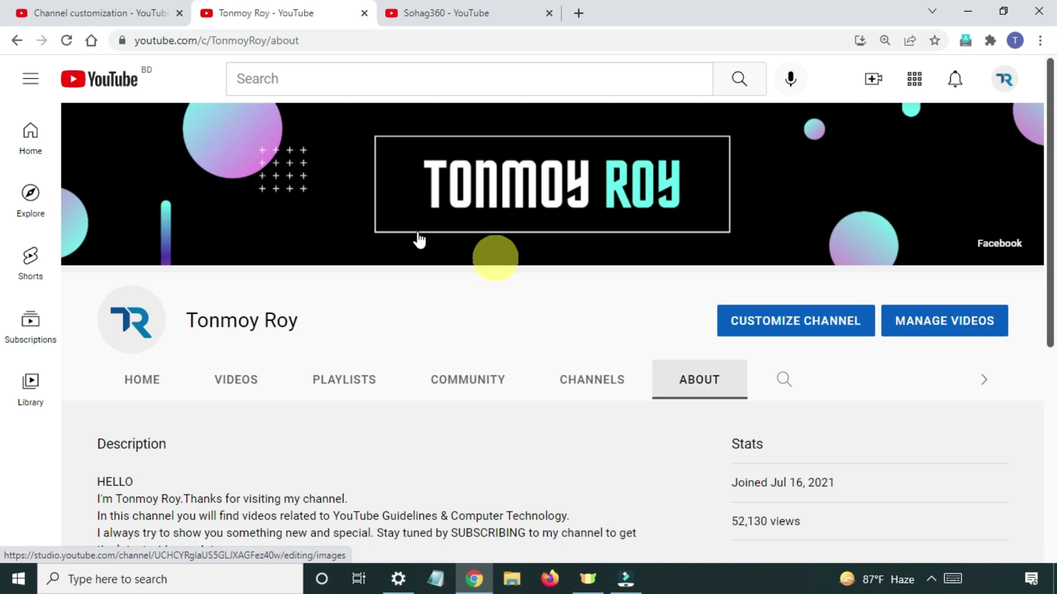
left_click(137, 13)
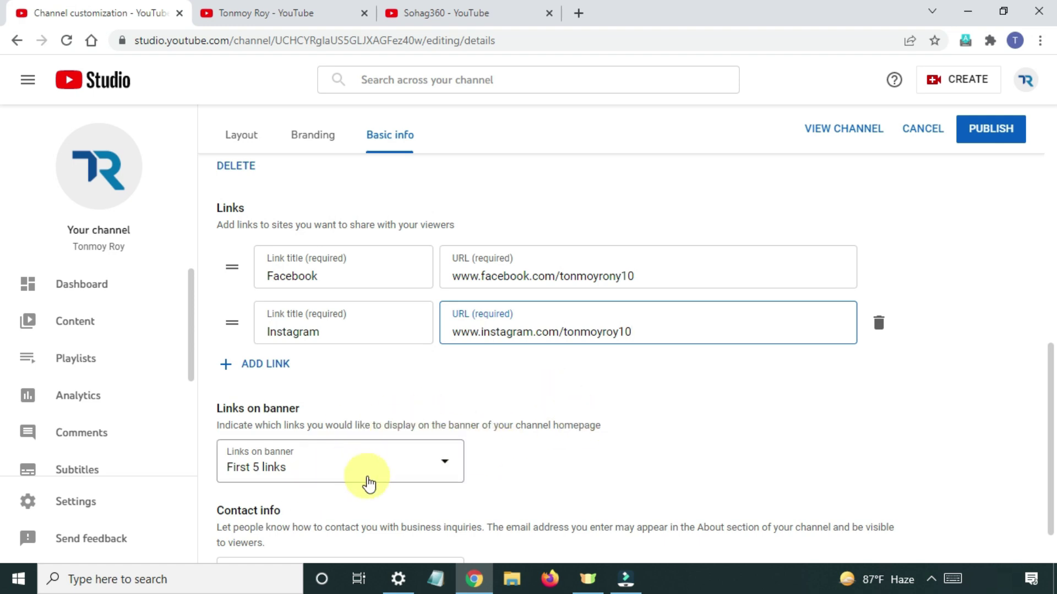
scroll(360, 477, "up", 1)
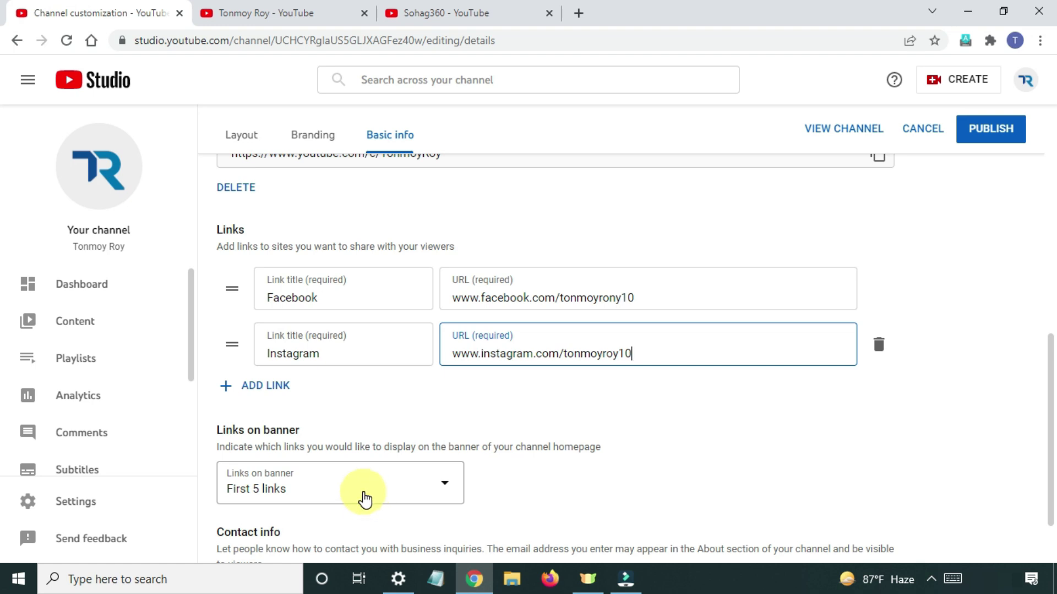
scroll(365, 500, "down", 1)
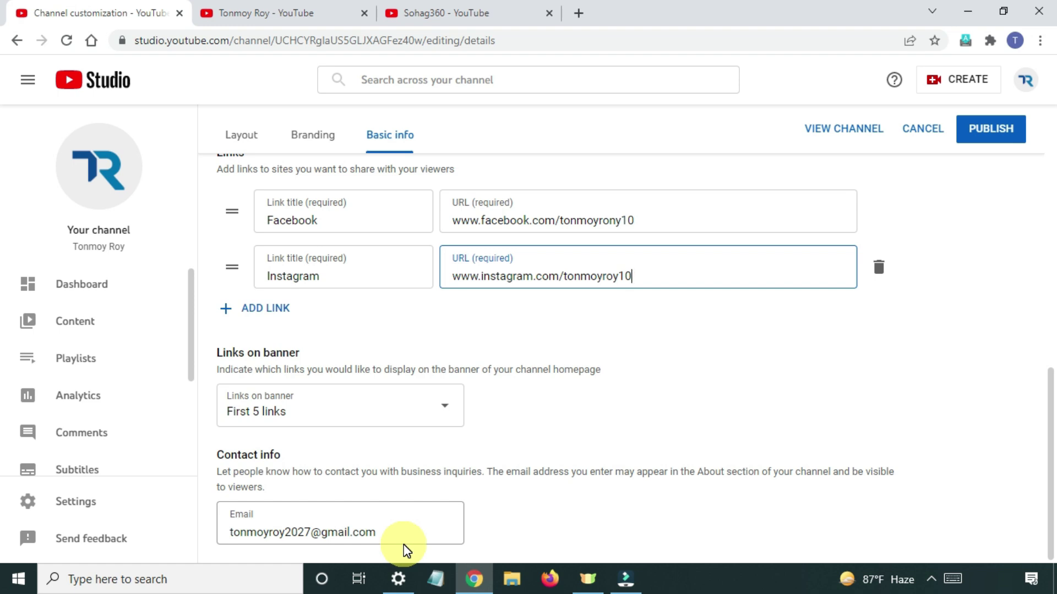
Reveal the business inquiries email address in the details of the channel's public About section.
left_click(282, 13)
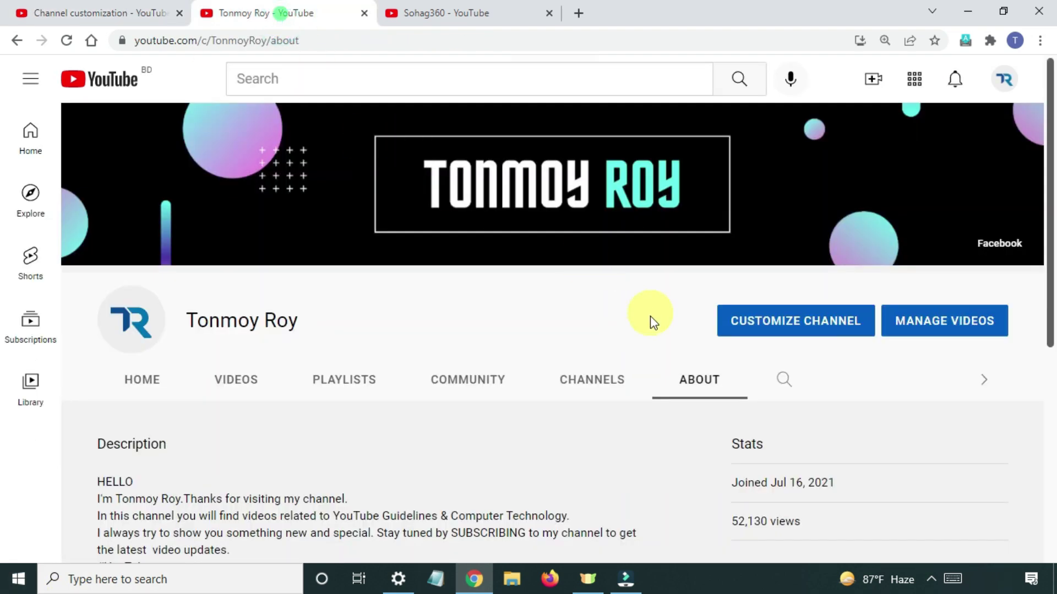
scroll(649, 316, "down", 5)
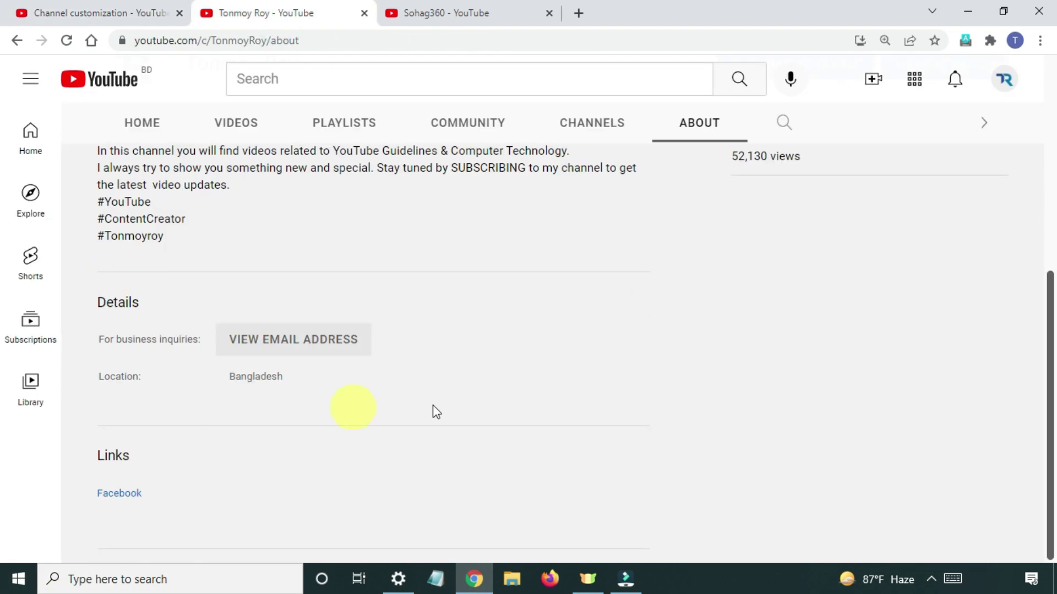
left_click(307, 341)
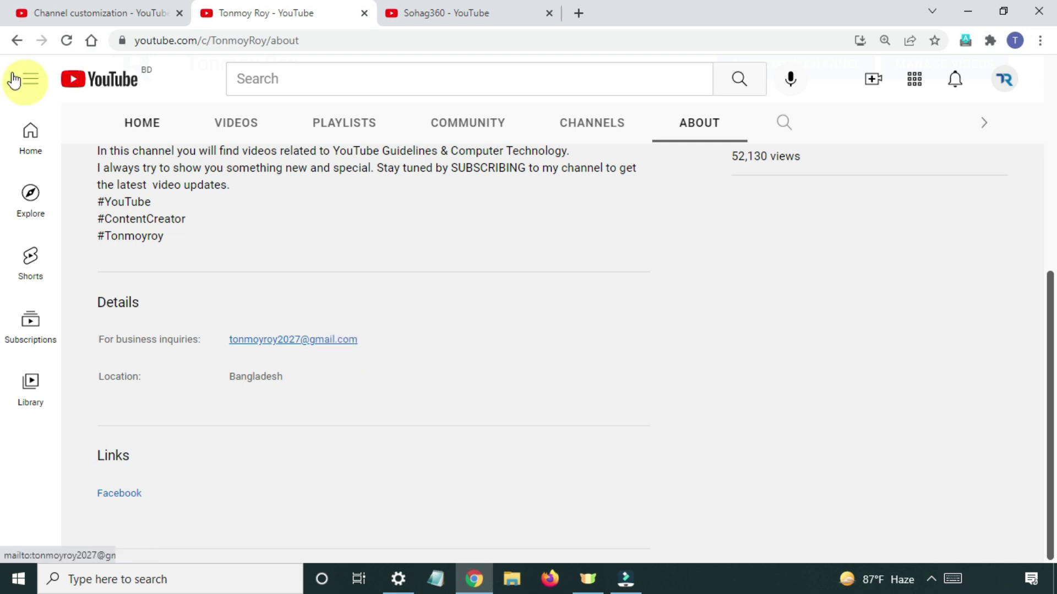
Return to channel customization and recheck the URLs, links and contact info in the basic info.
left_click(57, 12)
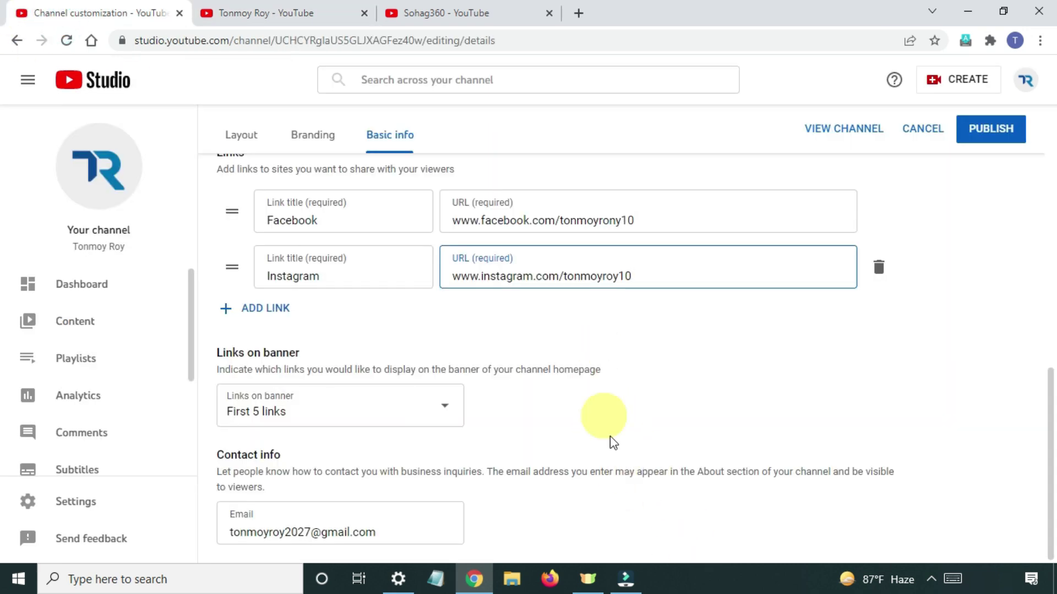
scroll(609, 441, "up", 8)
scroll(591, 432, "down", 3)
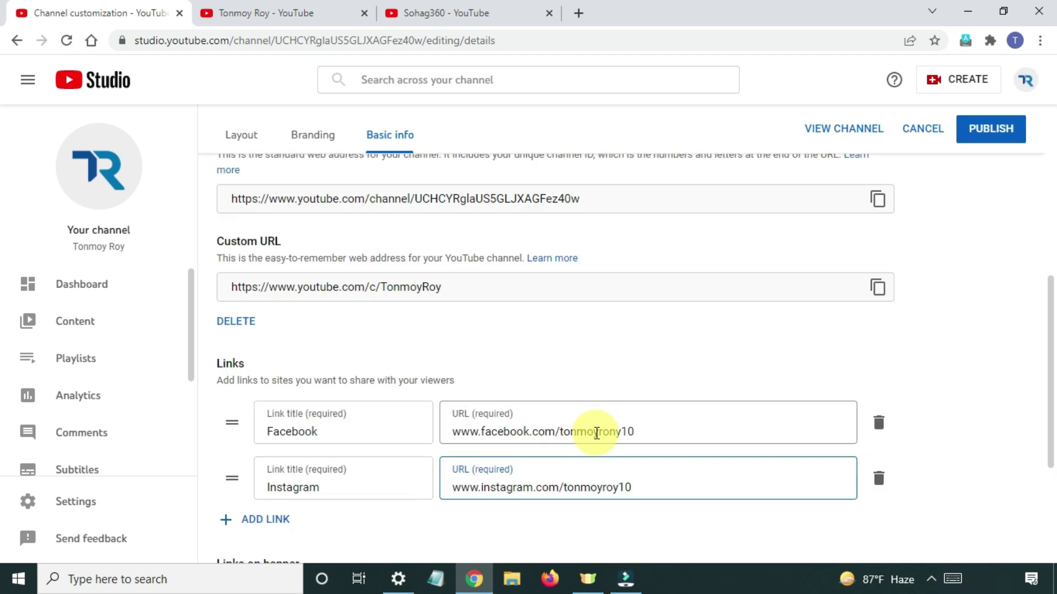
scroll(725, 368, "down", 3)
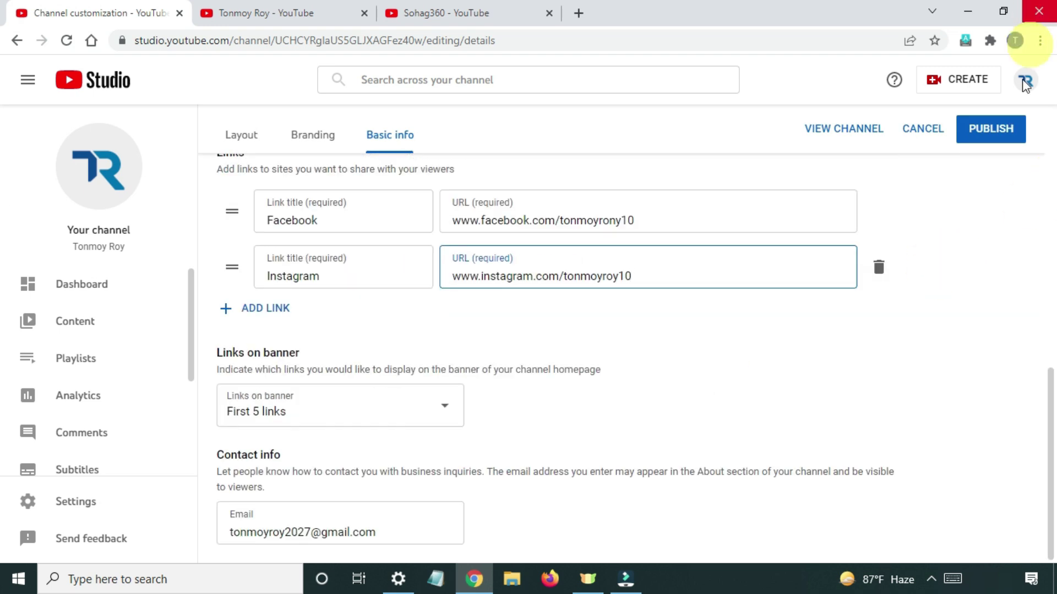
Publish the channel customization changes.
left_click(994, 132)
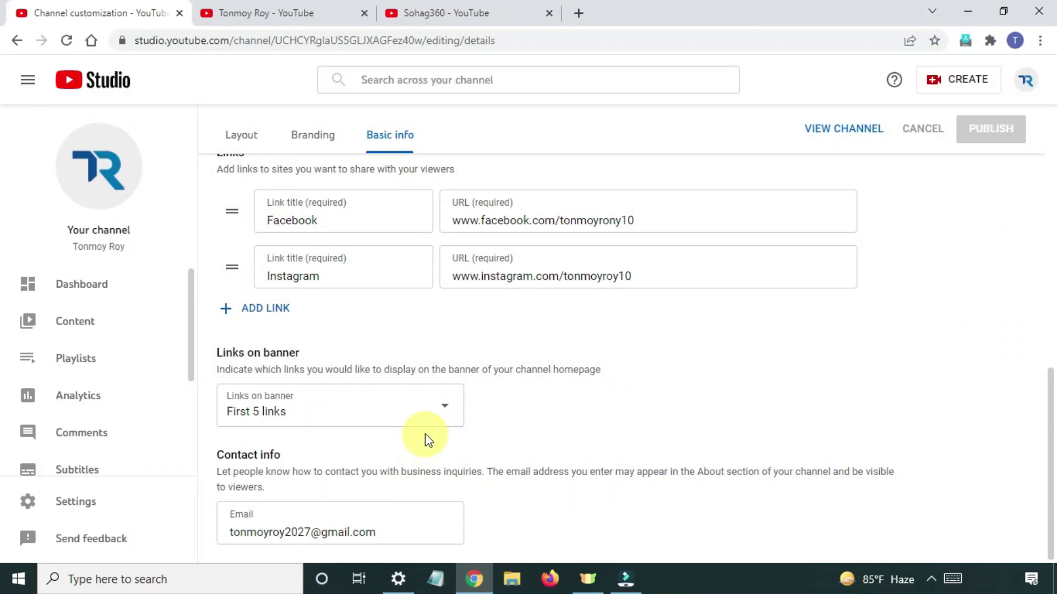
Review the channel settings for default currency, country of residence and keywords, and the advanced audience, Google Ads linking and caption options.
left_click(110, 496)
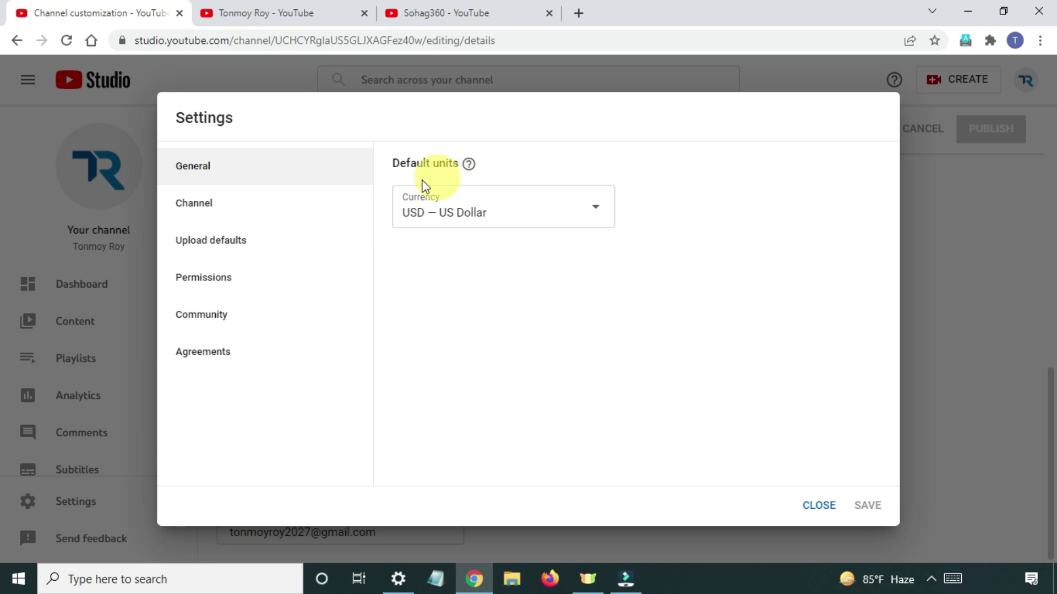
left_click(227, 221)
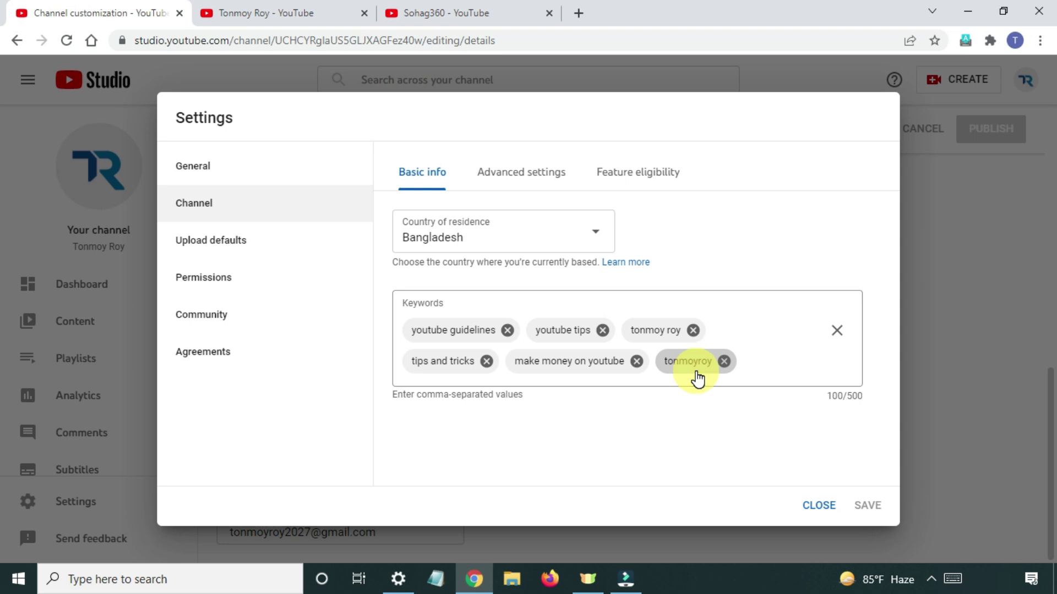
left_click(535, 184)
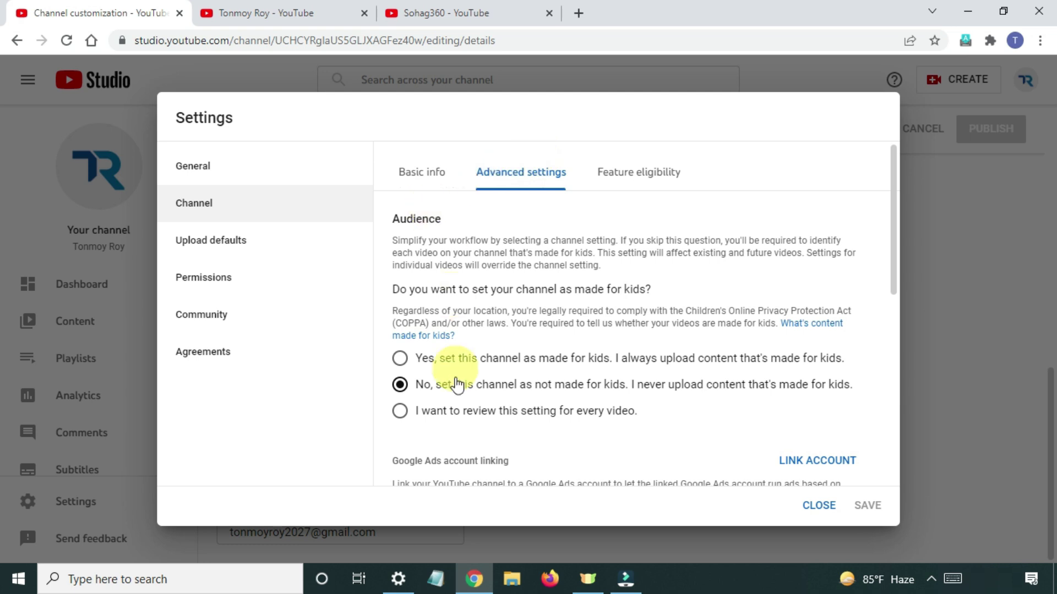
scroll(421, 329, "down", 3)
scroll(425, 330, "up", 3)
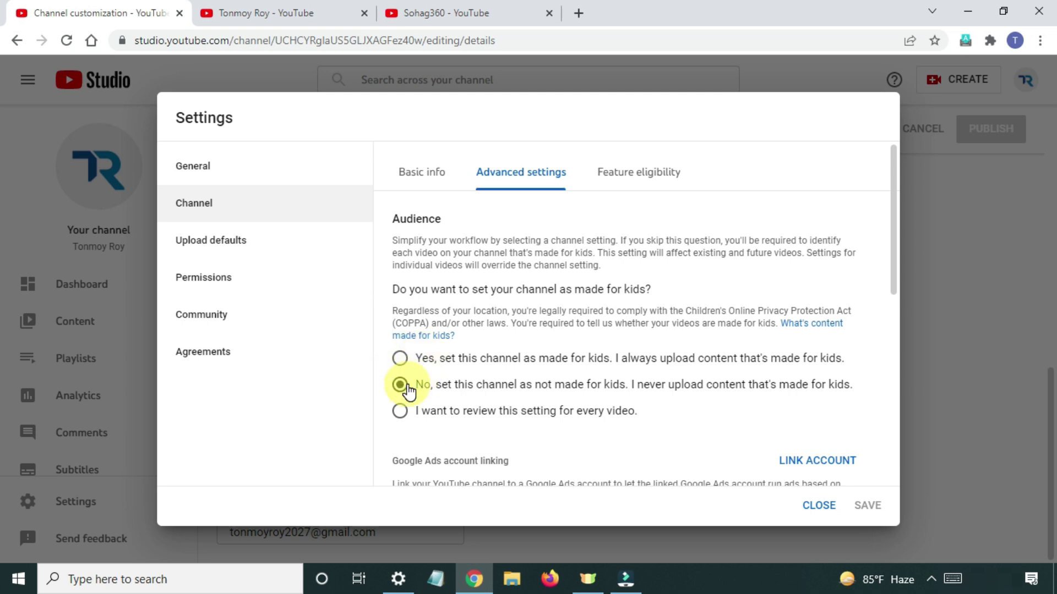
scroll(405, 315, "down", 1)
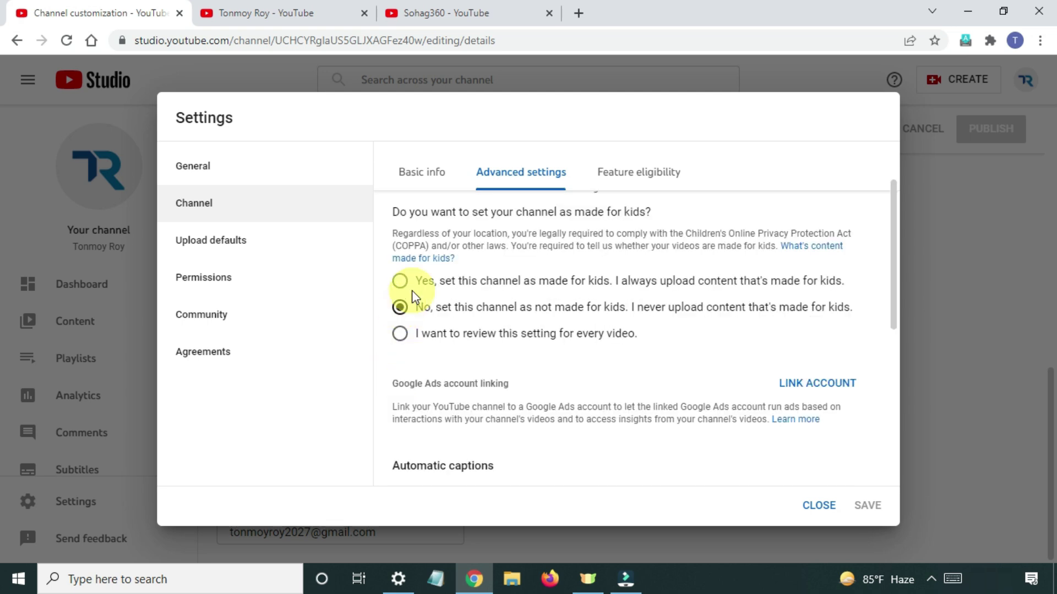
scroll(410, 303, "down", 3)
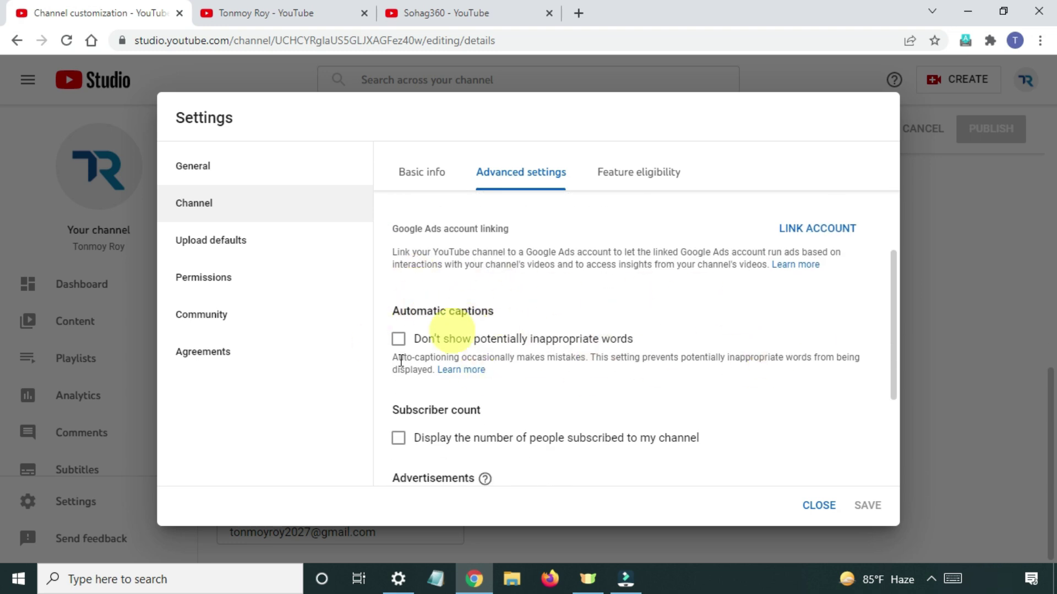
scroll(539, 336, "down", 3)
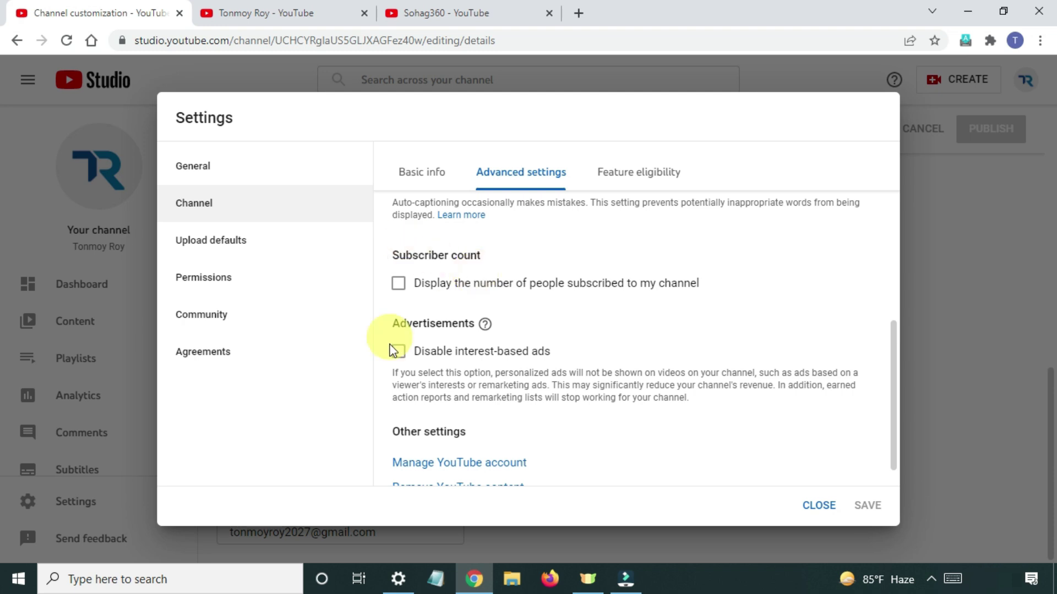
Try enabling the subscriber count display and Disable interest-based ads in the advanced channel settings, clearing each option again.
left_click(399, 287)
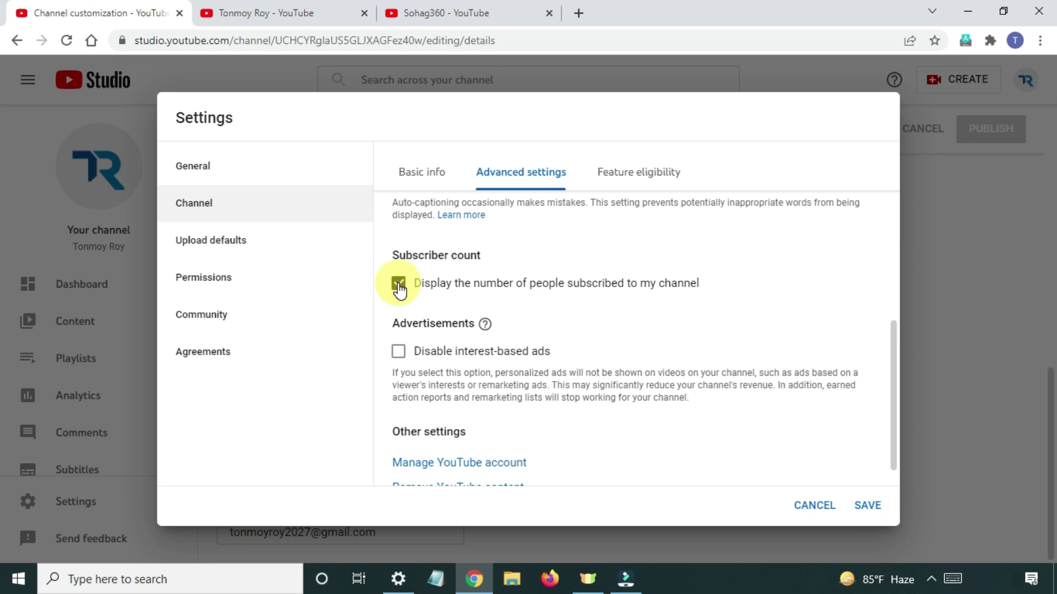
left_click(397, 283)
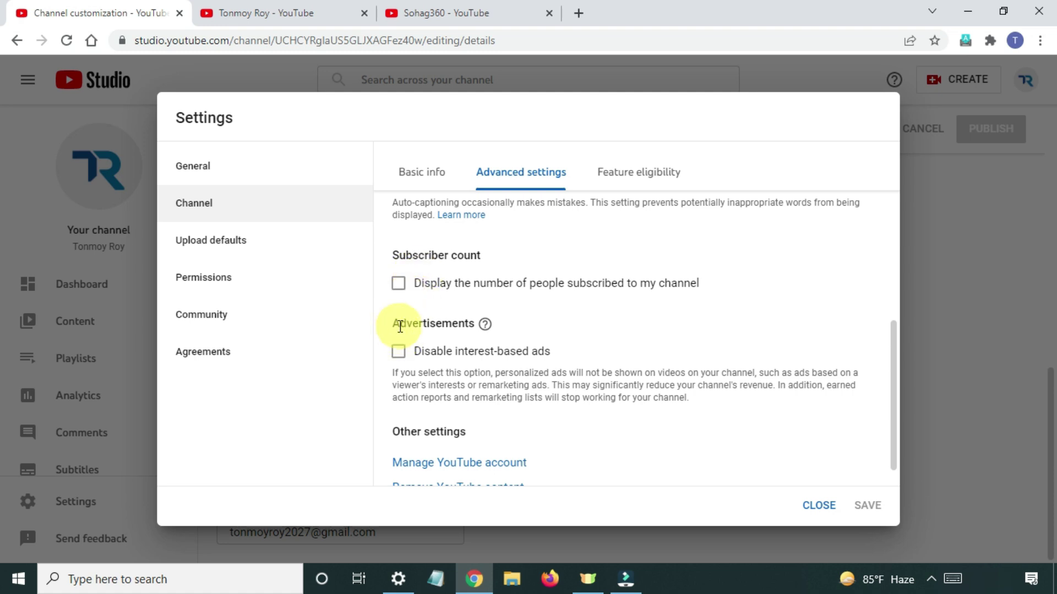
left_click(399, 351)
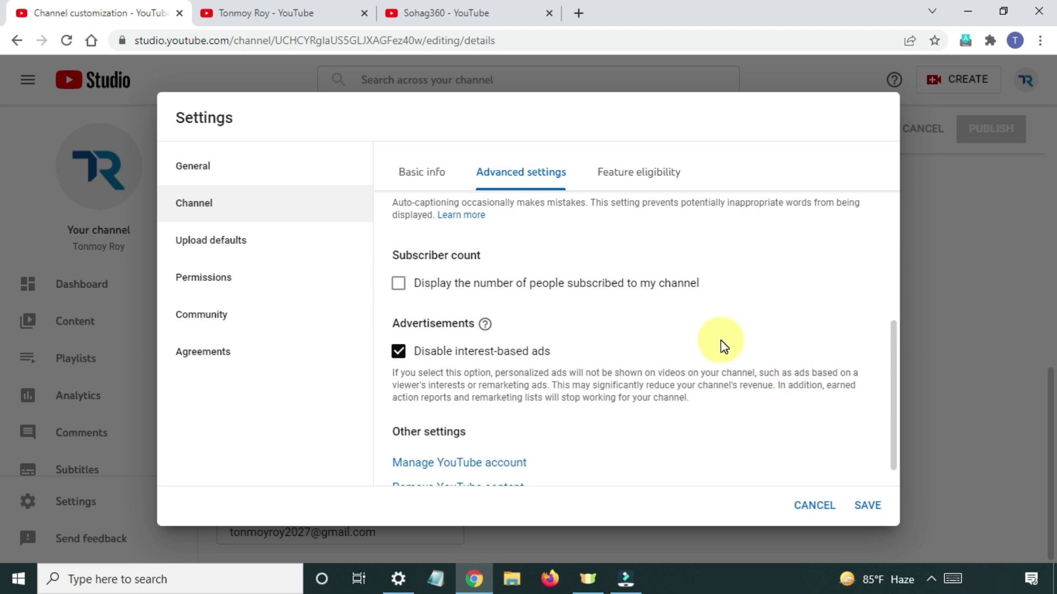
left_click(397, 352)
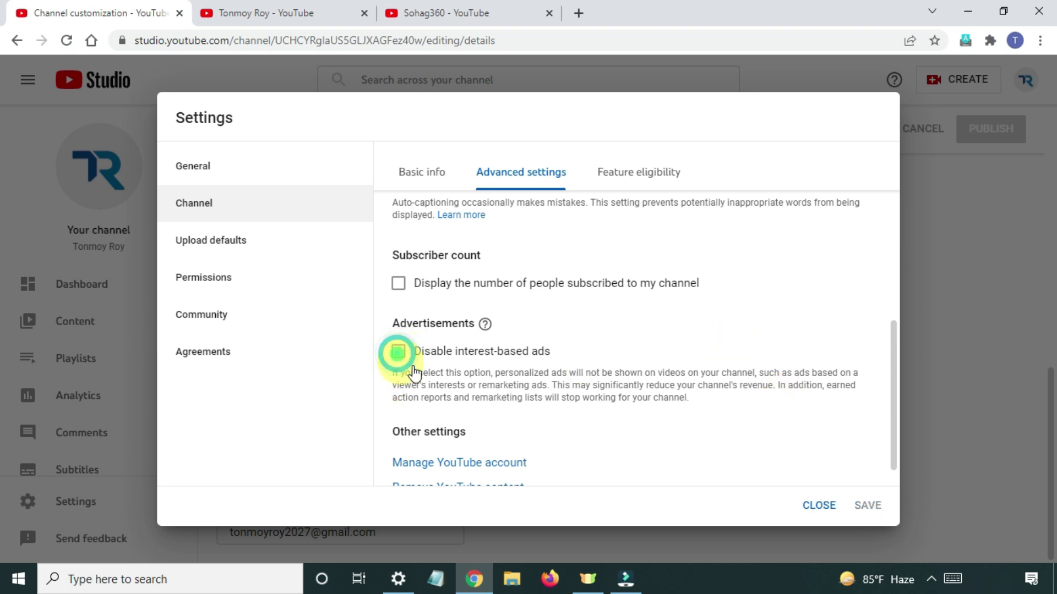
Examine the rest of the advanced channel settings and the channel's feature eligibility.
scroll(418, 429, "down", 1)
scroll(548, 410, "up", 7)
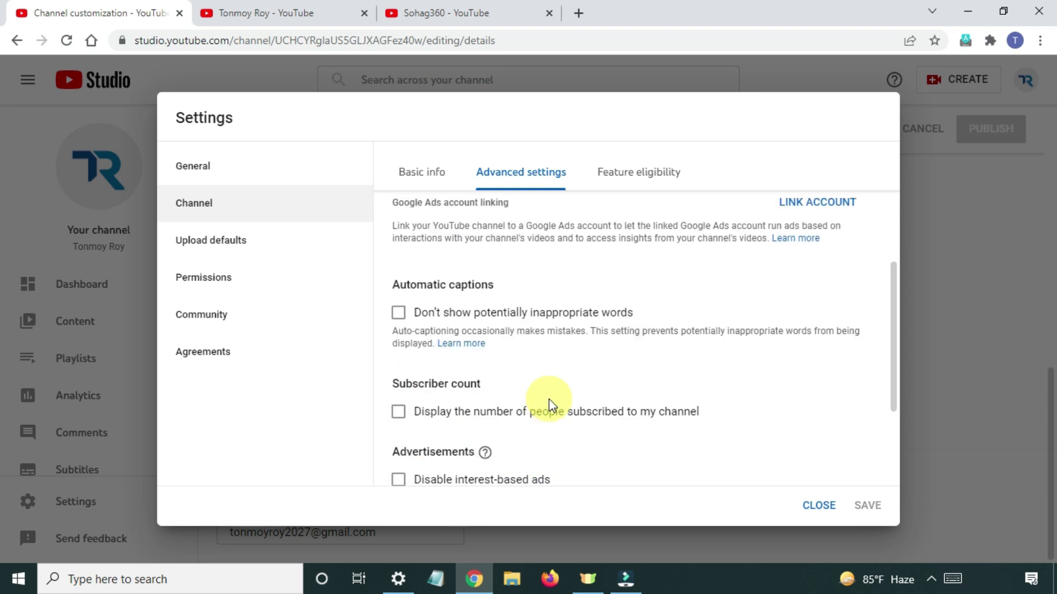
scroll(551, 440, "down", 8)
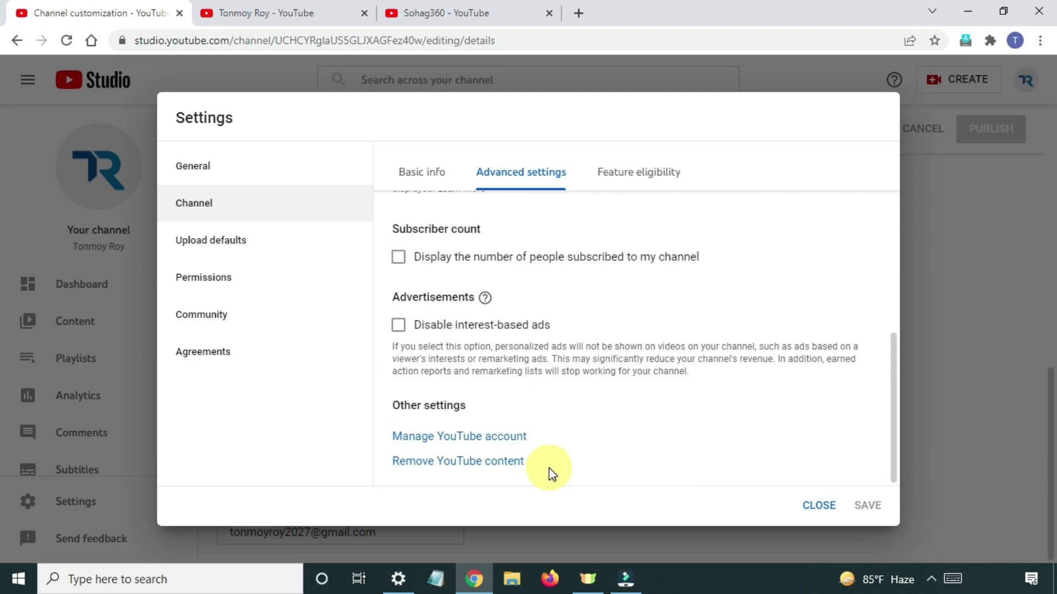
left_click(643, 178)
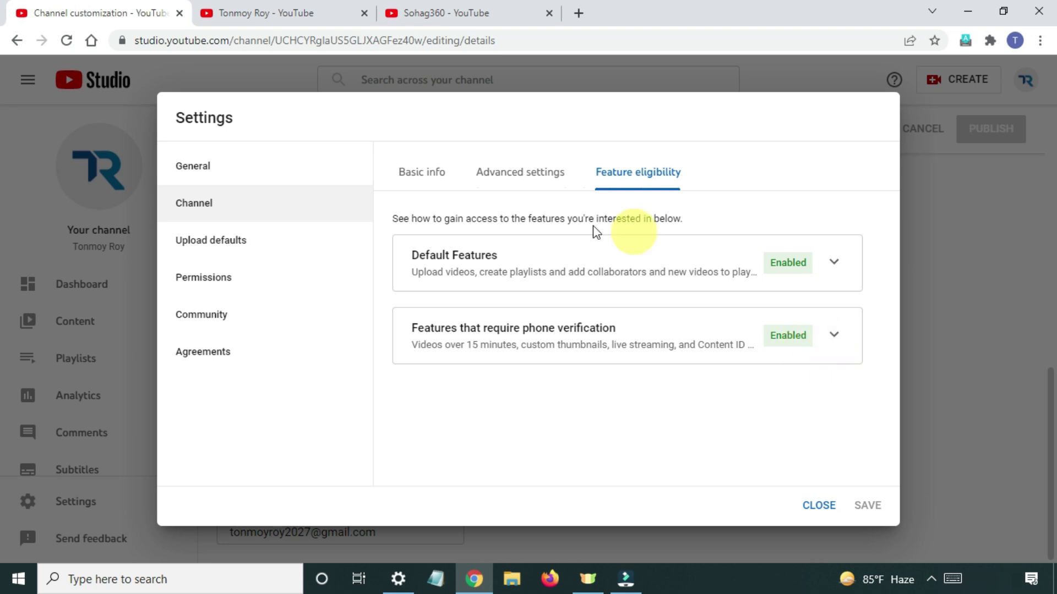
Set the default visibility for uploads to Unlisted in the upload defaults and save the settings.
left_click(225, 245)
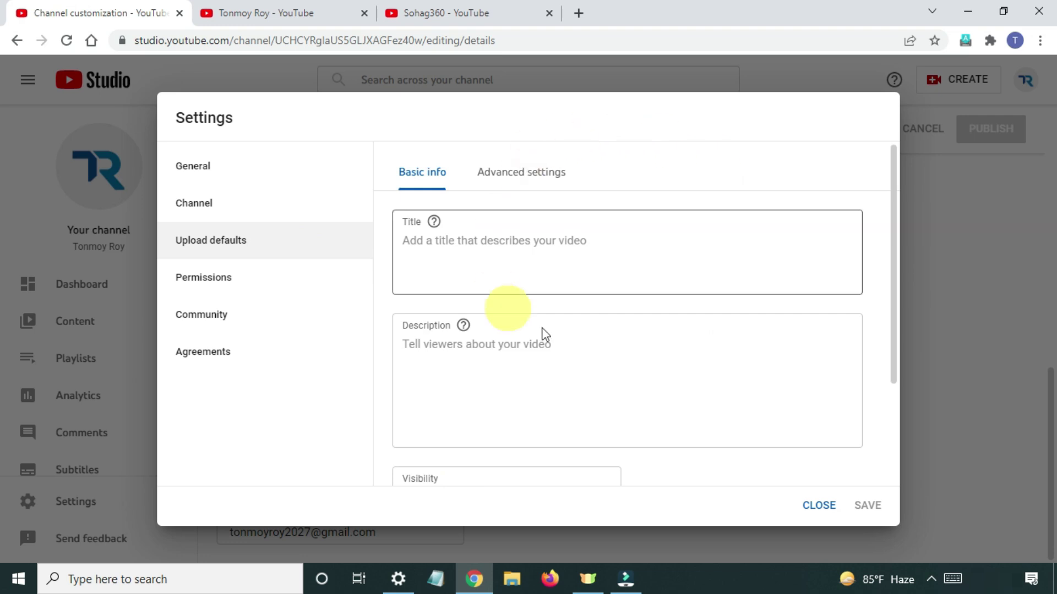
scroll(552, 322, "down", 3)
scroll(554, 321, "up", 3)
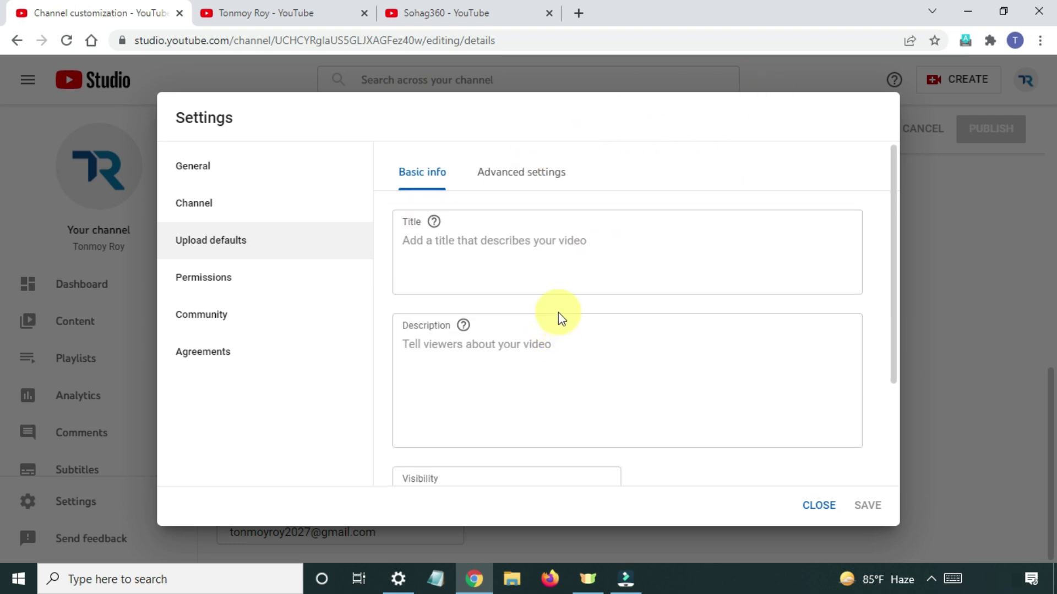
scroll(558, 315, "down", 3)
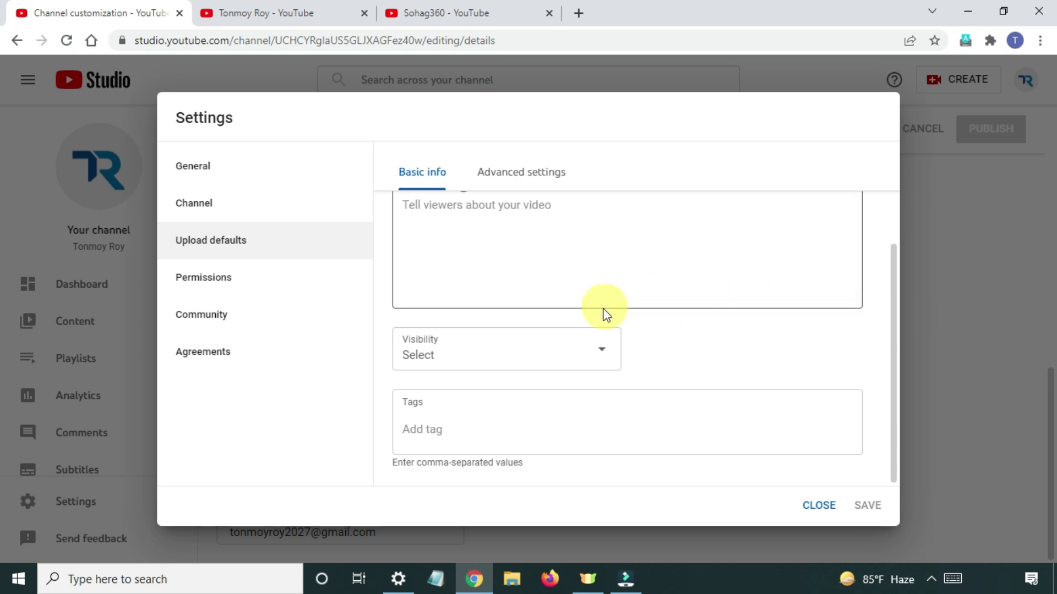
left_click(520, 354)
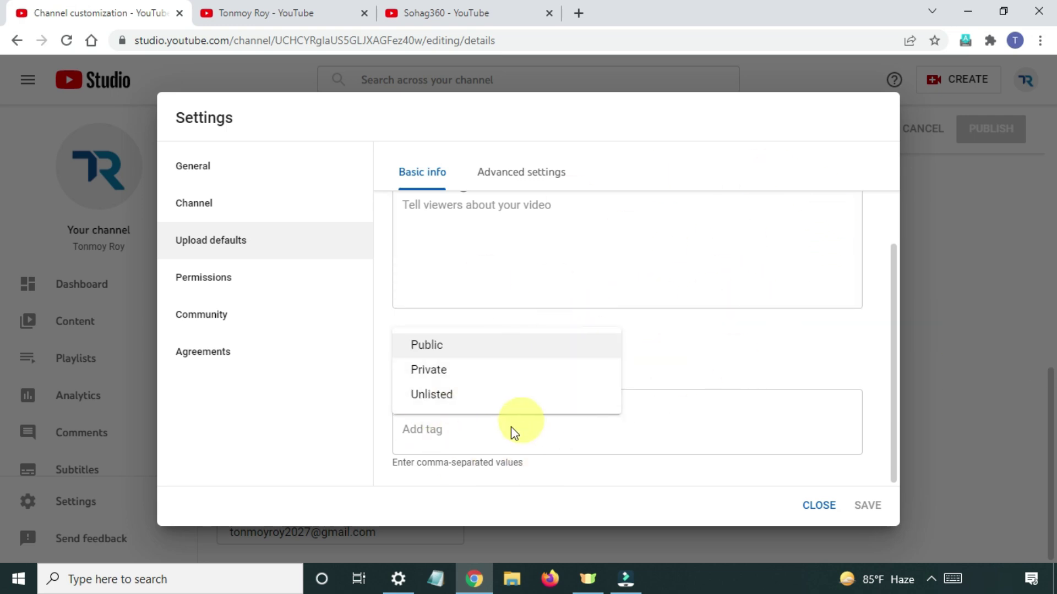
left_click(461, 404)
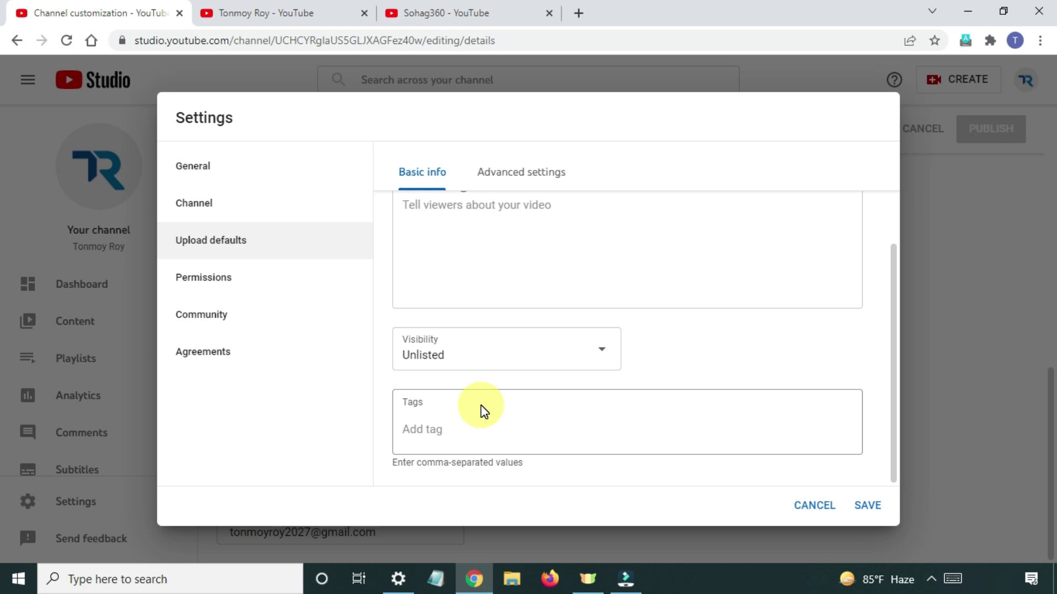
left_click(869, 510)
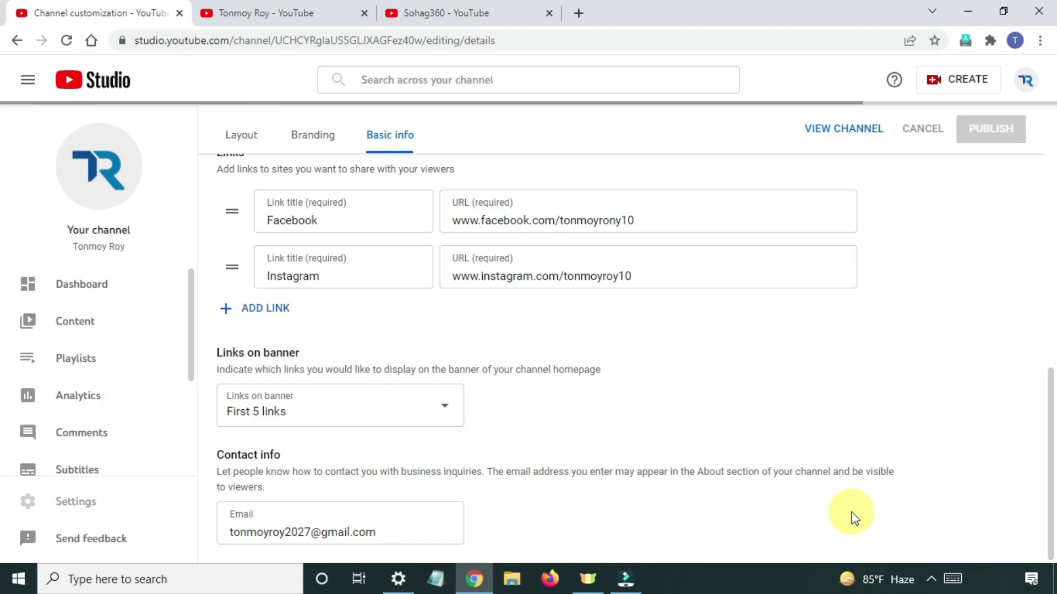
In the advanced upload defaults, select Standard YouTube License as the license and Science & Technology as the category.
left_click(82, 499)
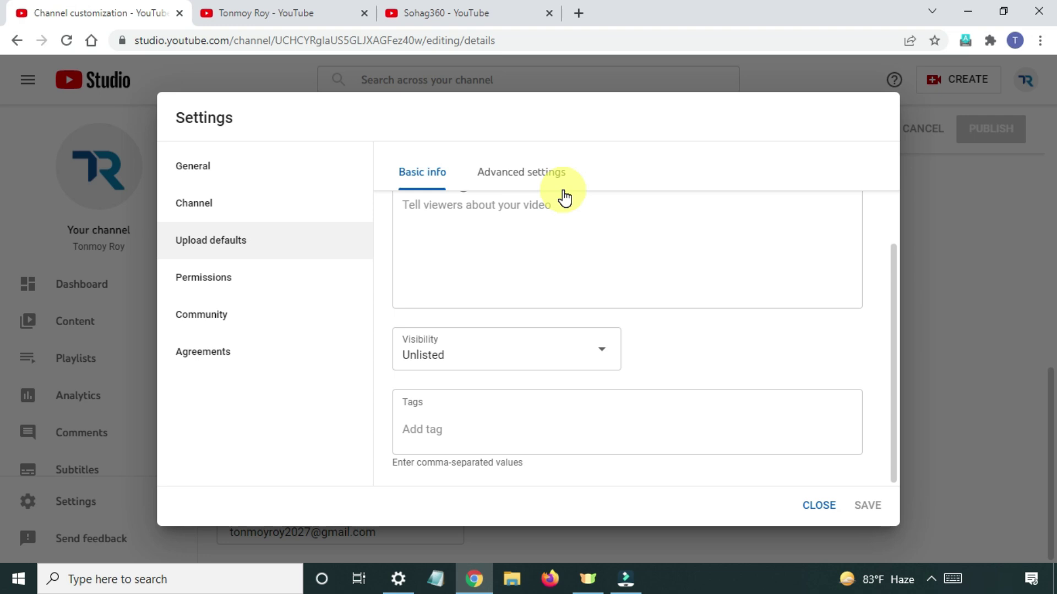
left_click(528, 185)
scroll(507, 212, "up", 3)
scroll(502, 411, "down", 3)
scroll(631, 344, "up", 3)
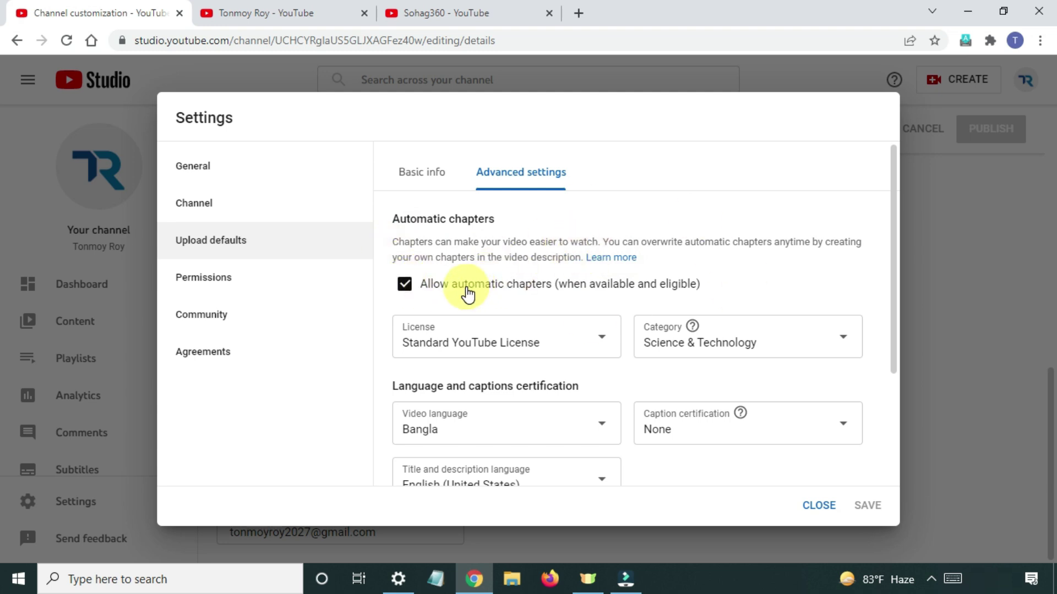
left_click(472, 350)
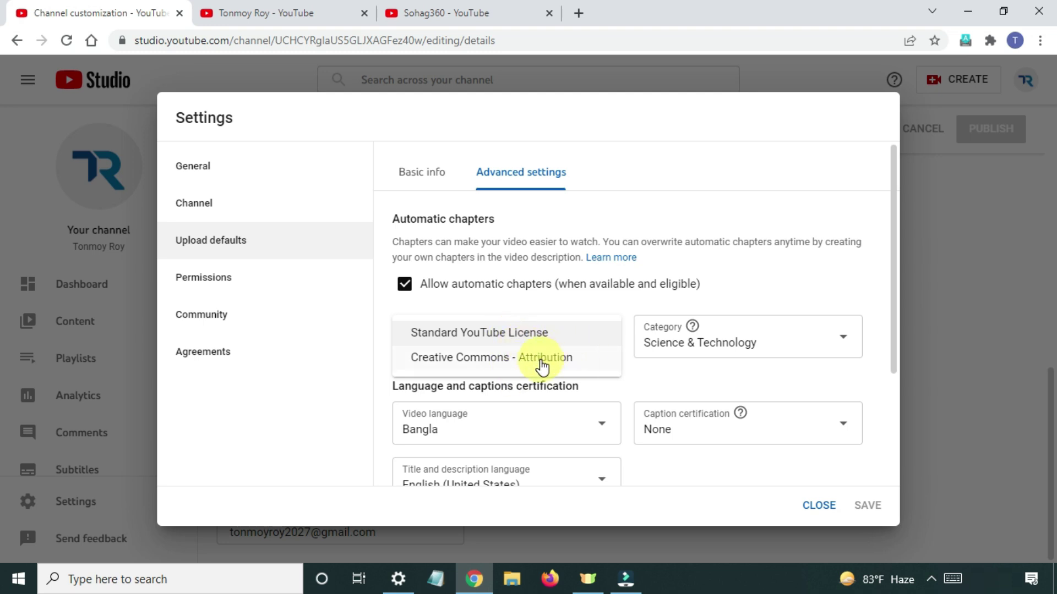
left_click(507, 337)
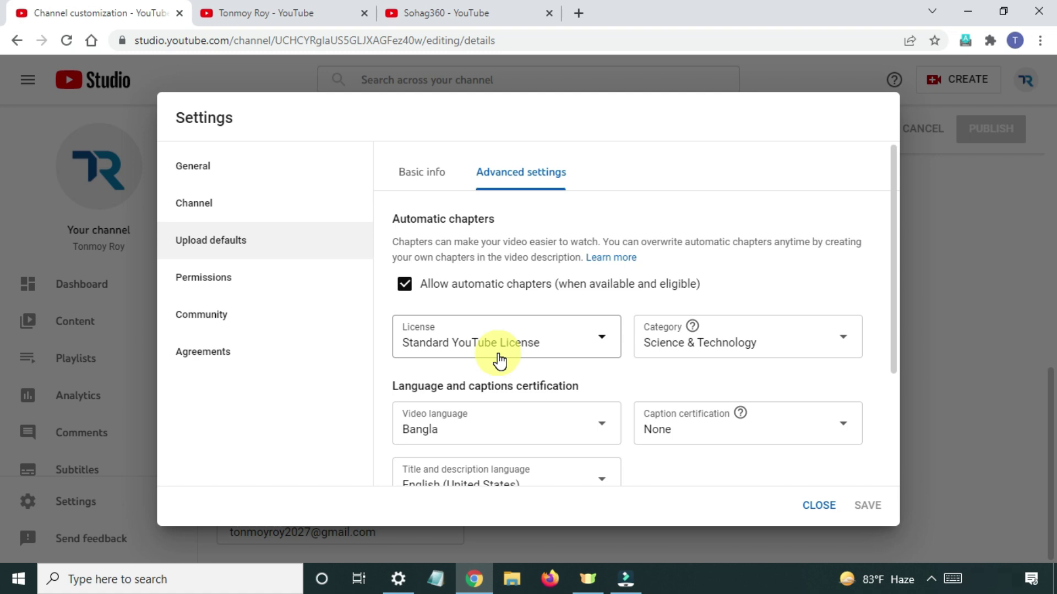
left_click(714, 346)
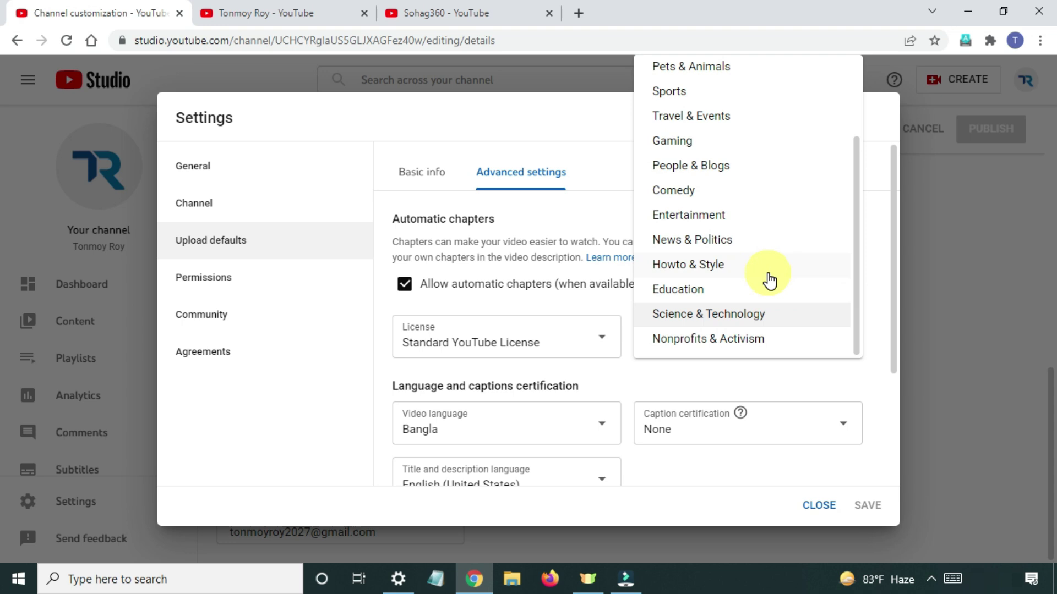
left_click(766, 317)
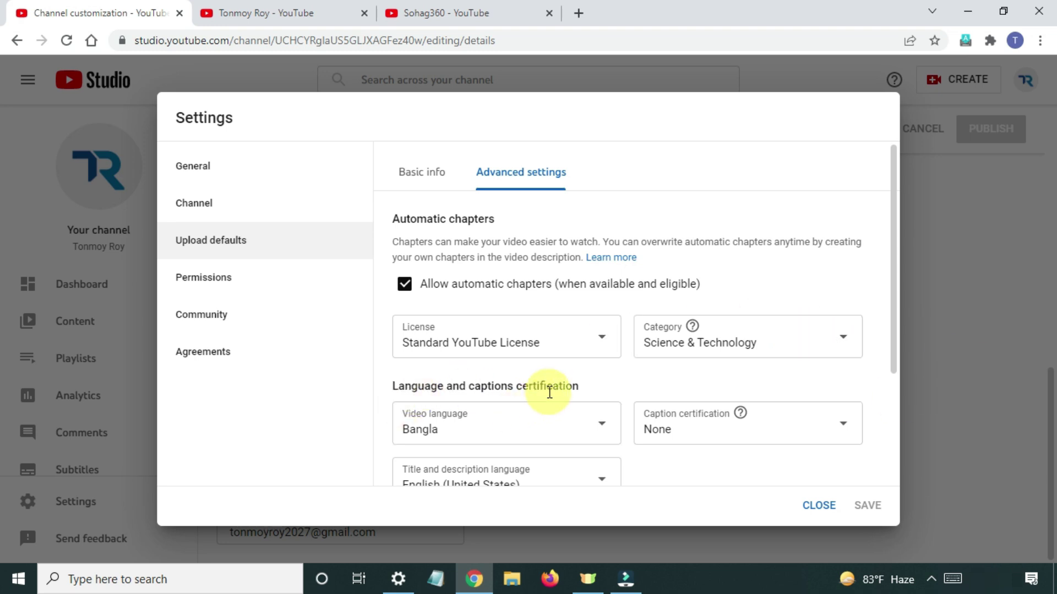
Browse the available title and description languages in the advanced upload defaults without choosing a different one.
scroll(432, 342, "down", 3)
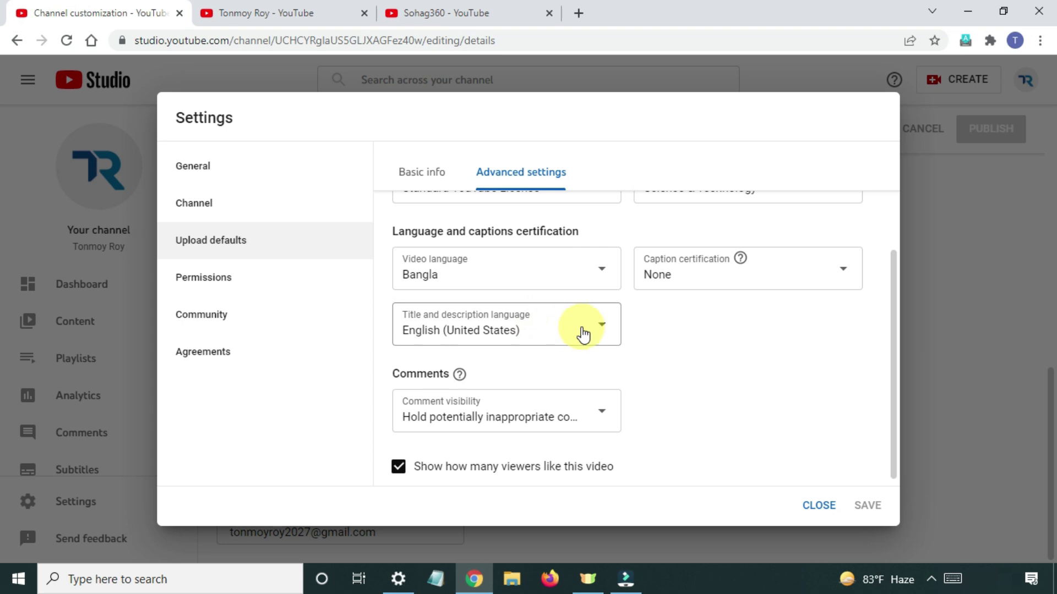
left_click(520, 327)
scroll(479, 255, "down", 1)
scroll(479, 254, "up", 3)
scroll(478, 221, "up", 10)
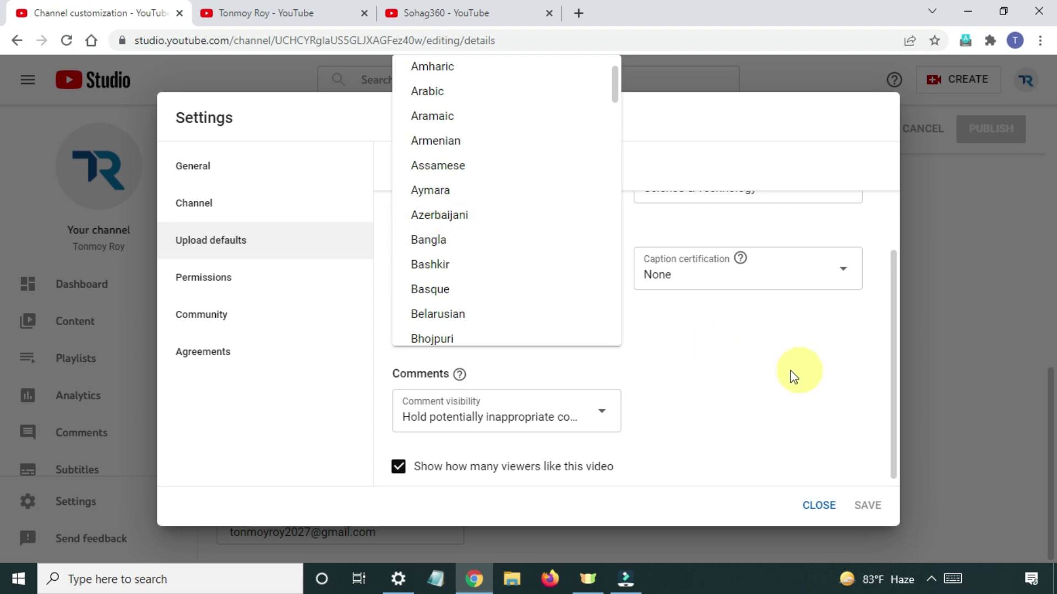
left_click(682, 325)
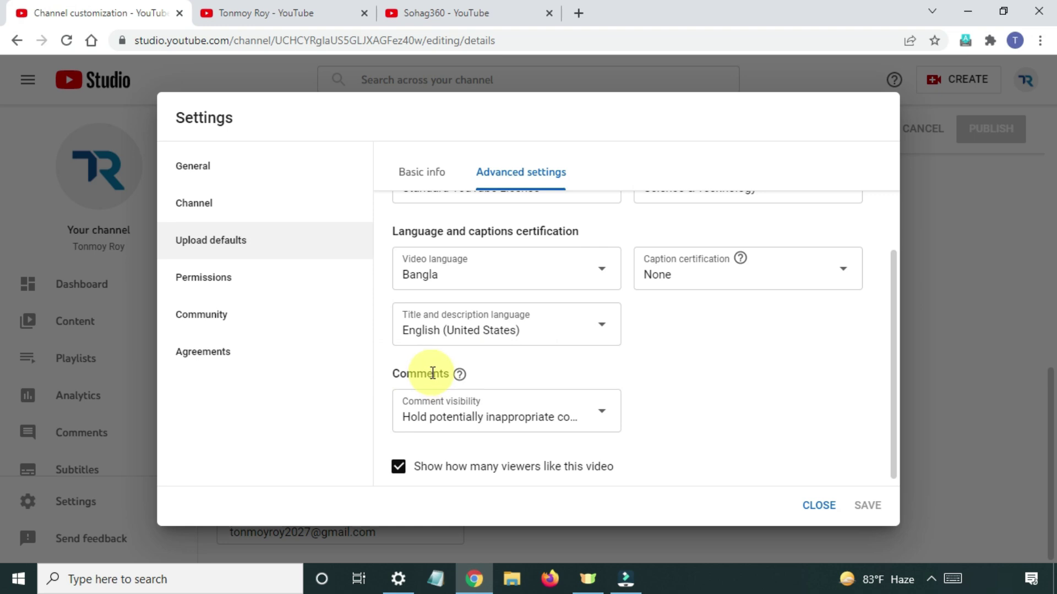
Set the default comment visibility to Allow all comments, keep the viewer like count shown, and save the upload defaults.
left_click(495, 417)
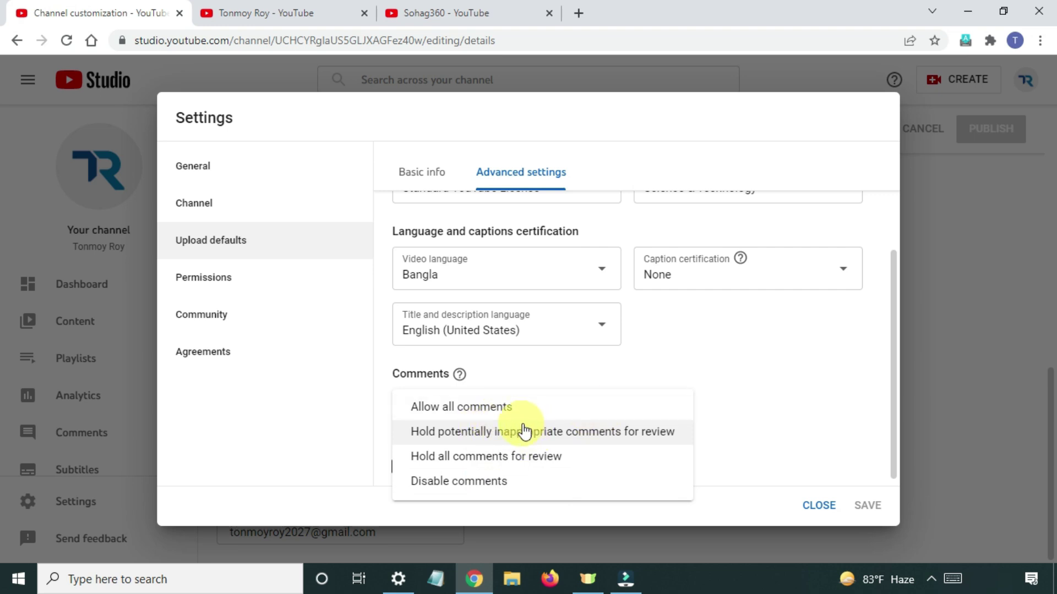
left_click(499, 412)
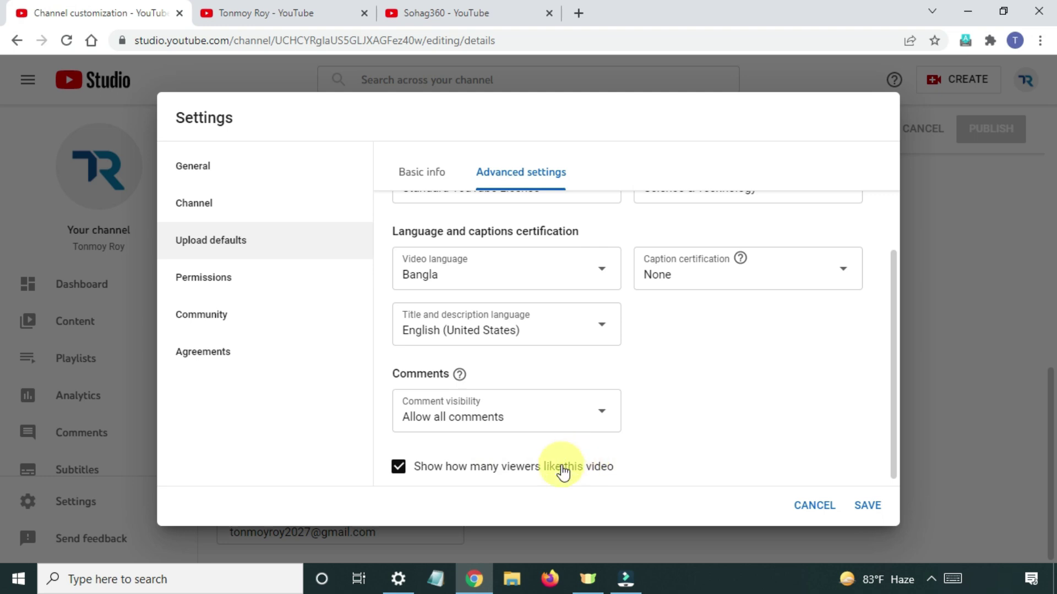
left_click(399, 467)
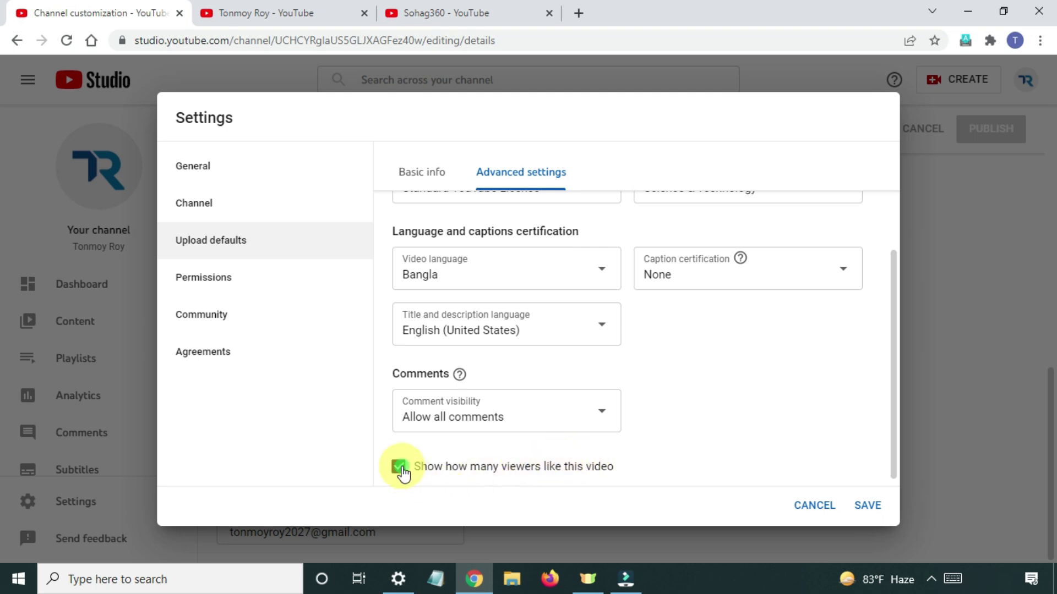
left_click(399, 466)
scroll(385, 463, "down", 1)
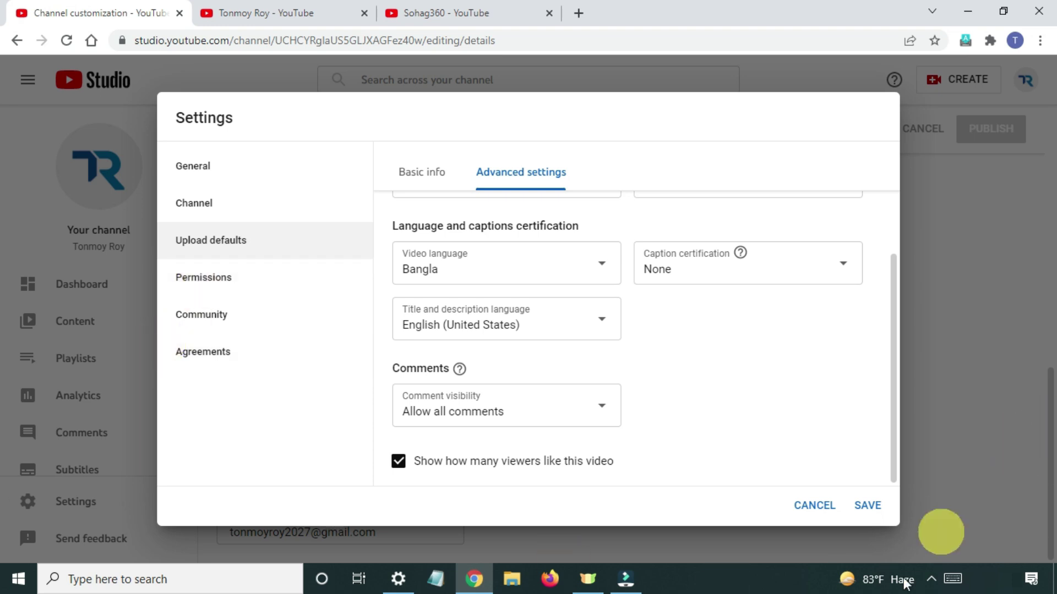
left_click(874, 514)
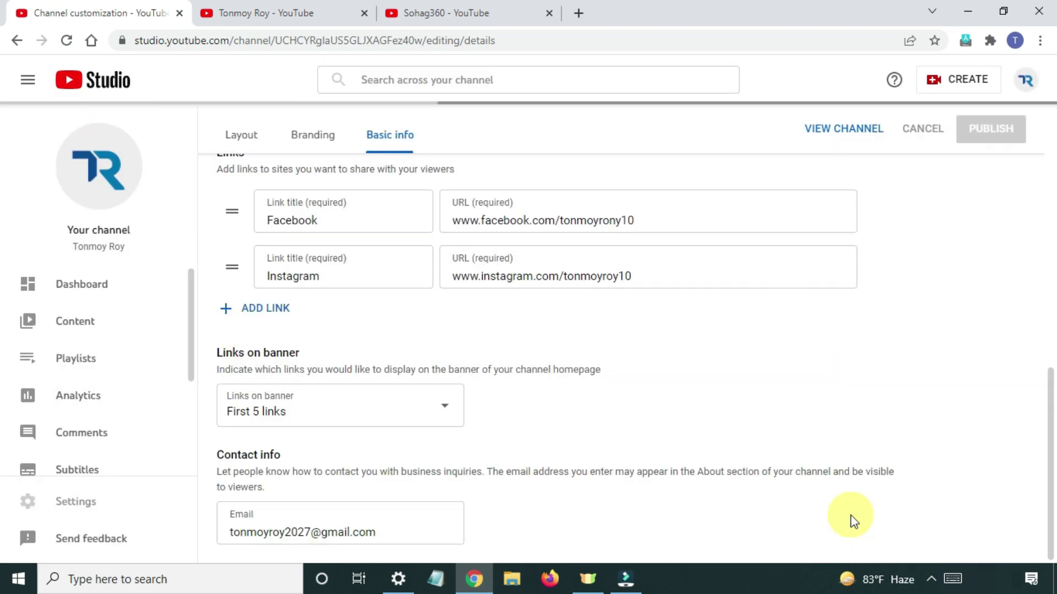